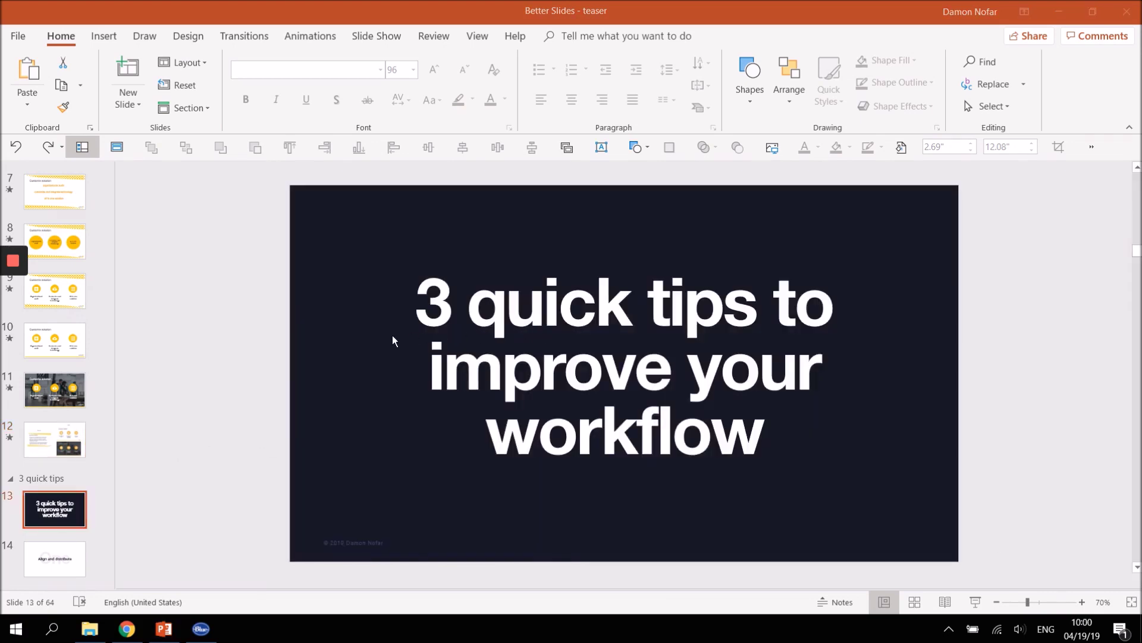
- Scroll the slide thumbnails down to slide 13, '3 quick tips to improve your workflow'
{"action": "scroll", "coordinate": [38, 473], "scroll_direction": "down", "scroll_amount": 2}
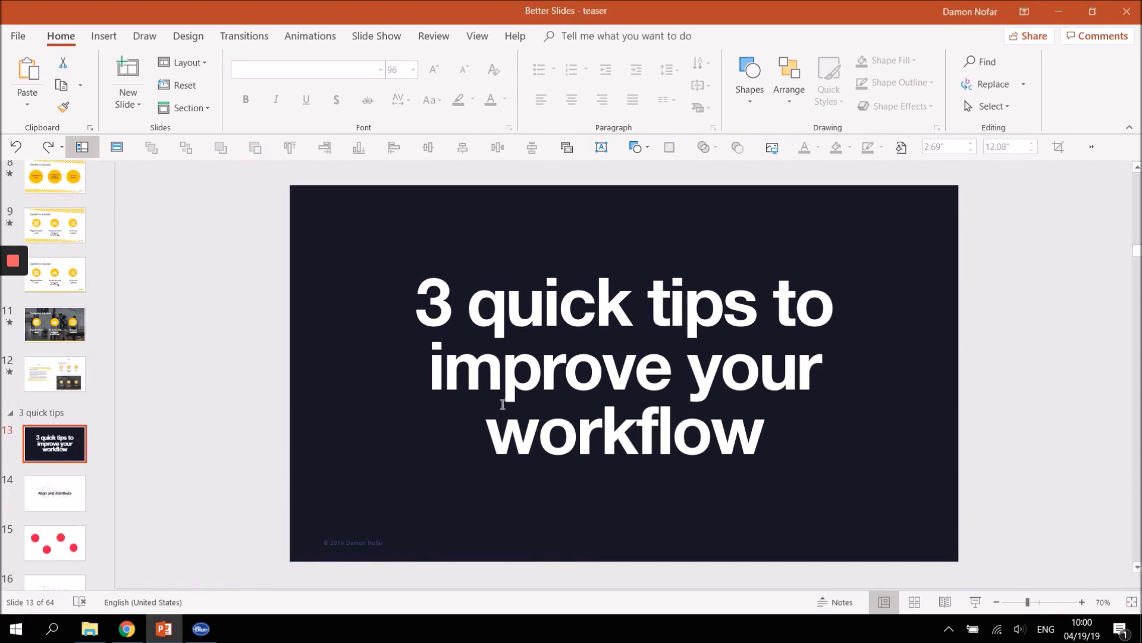
- Open slide 15 and drag its four red circles roughly into a row by hand
{"action": "left_click", "coordinate": [42, 499]}
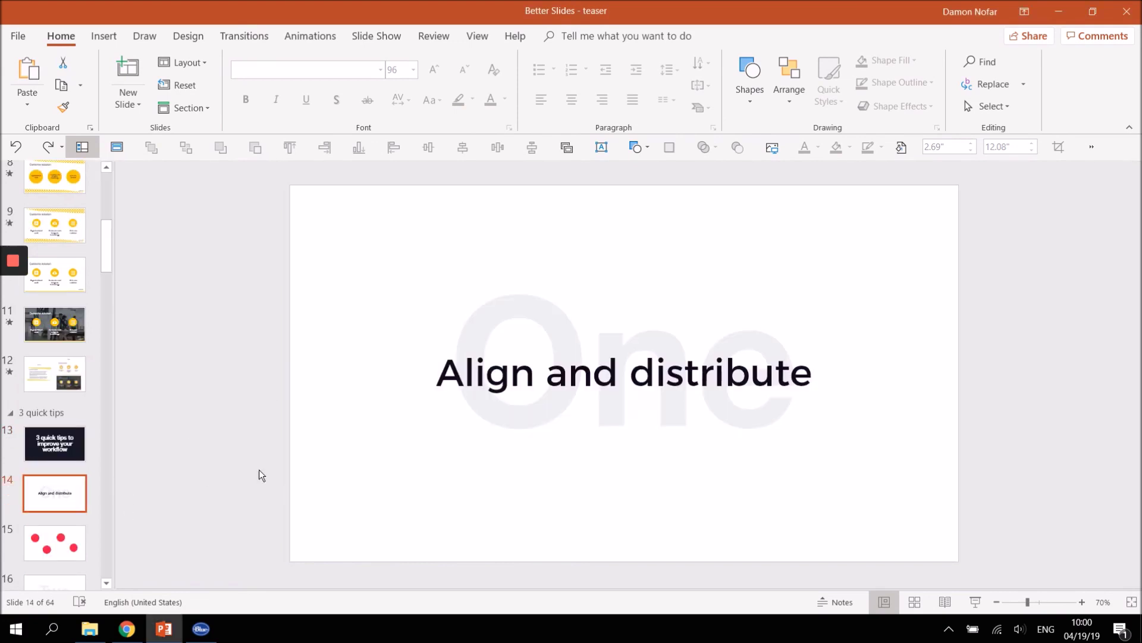
{"action": "left_click", "coordinate": [39, 538]}
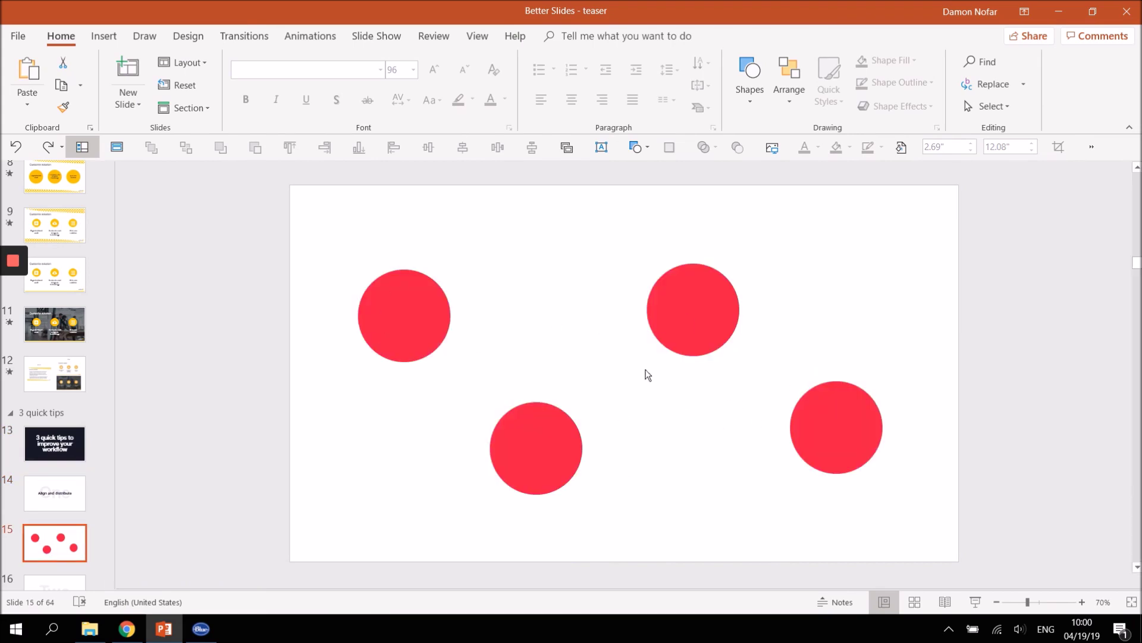
{"action": "mouse_move", "coordinate": [429, 330]}
{"action": "left_mouse_down"}
{"action": "mouse_move", "coordinate": [505, 303]}
{"action": "mouse_move", "coordinate": [396, 319]}
{"action": "left_mouse_up"}
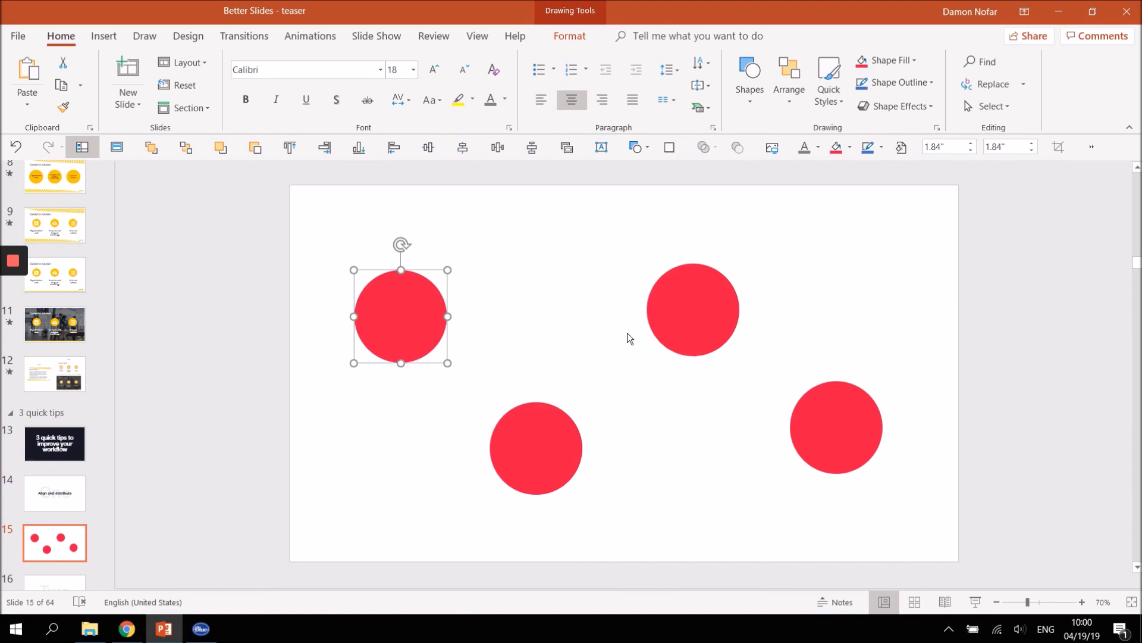
{"action": "left_click_drag", "start_coordinate": [403, 319], "coordinate": [407, 359]}
{"action": "left_click_drag", "start_coordinate": [565, 451], "coordinate": [534, 357]}
{"action": "left_click_drag", "start_coordinate": [683, 338], "coordinate": [639, 373]}
{"action": "left_click_drag", "start_coordinate": [838, 415], "coordinate": [777, 350]}
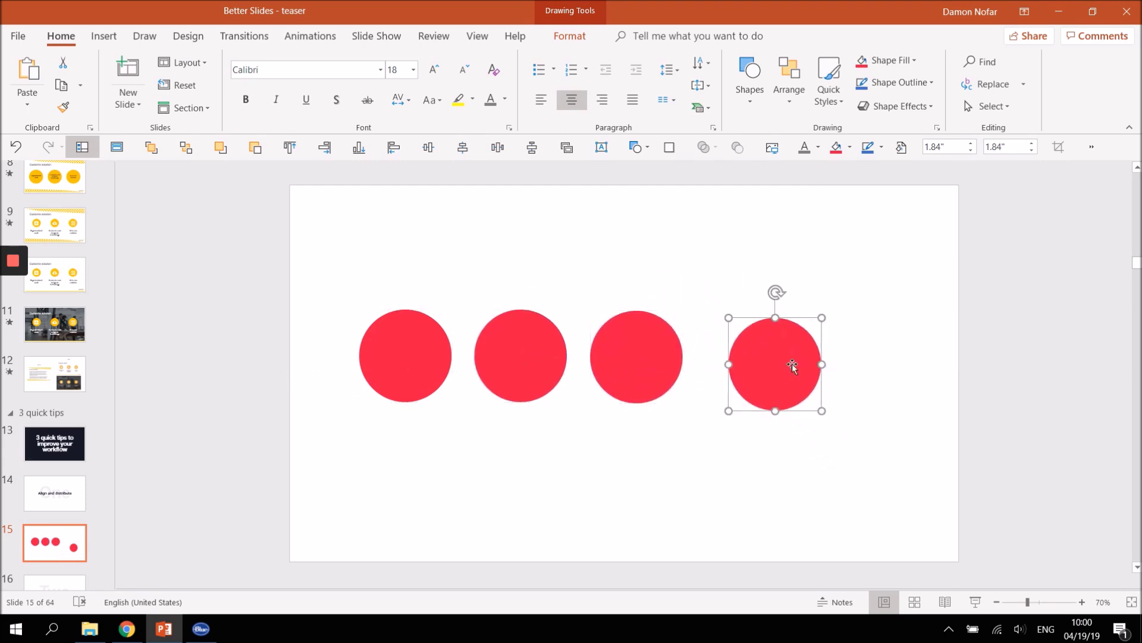
{"action": "left_click", "coordinate": [897, 364]}
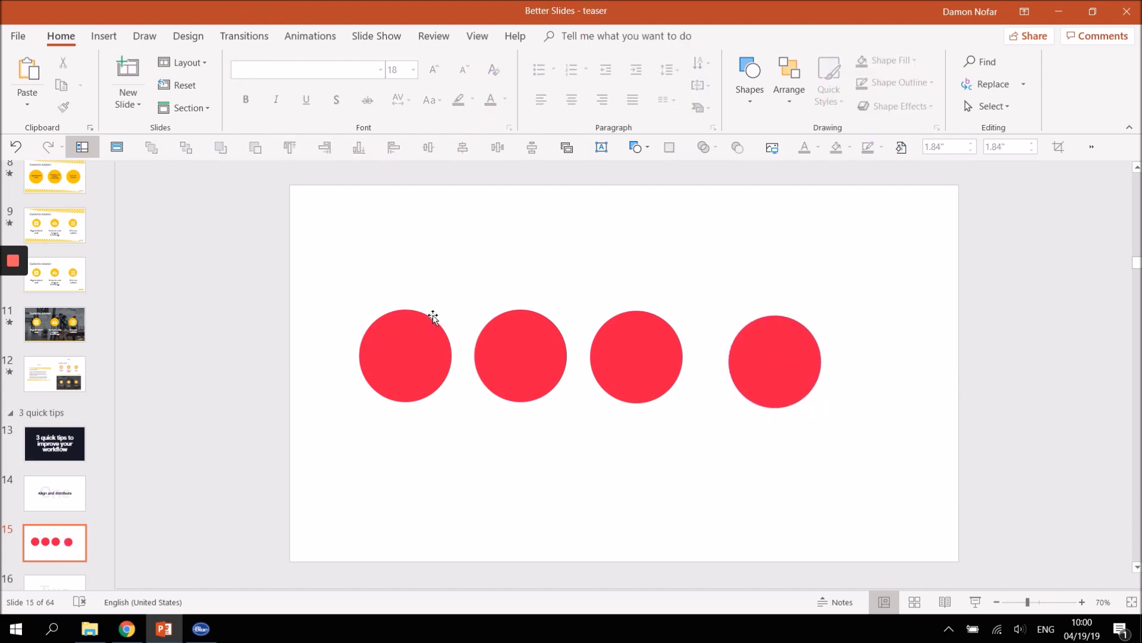
- Undo the circle moves and marquee-select all four scattered circles
{"action": "key", "text": "ctrl+z"}
{"action": "key", "text": "ctrl+z"}
{"action": "key", "text": "ctrl+z"}
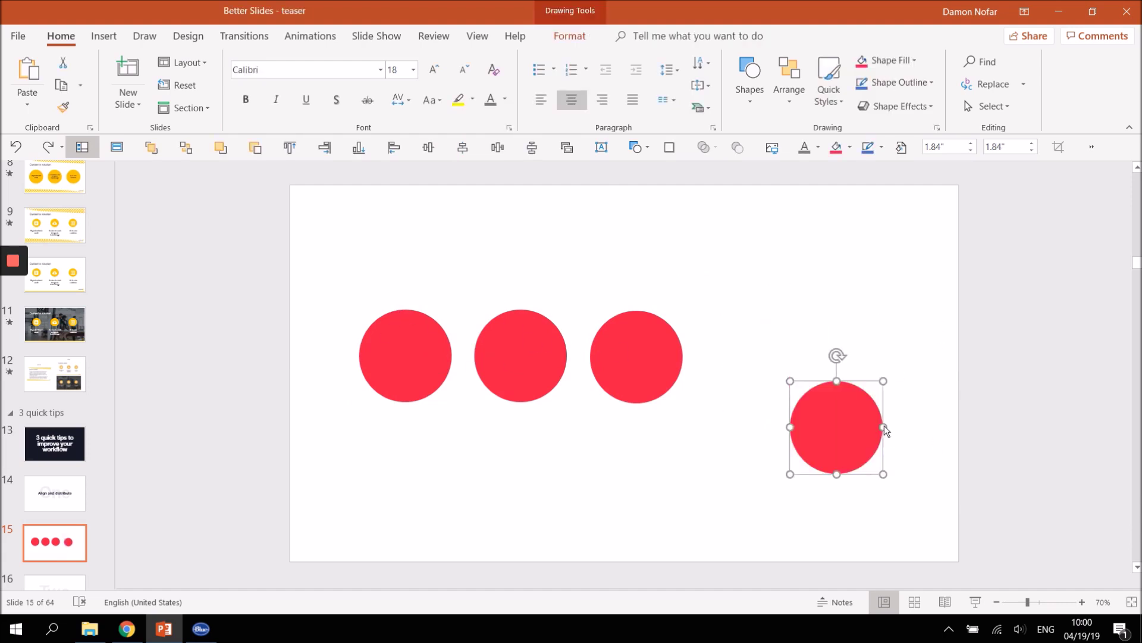
{"action": "key", "text": "ctrl+z"}
{"action": "key", "text": "ctrl+z"}
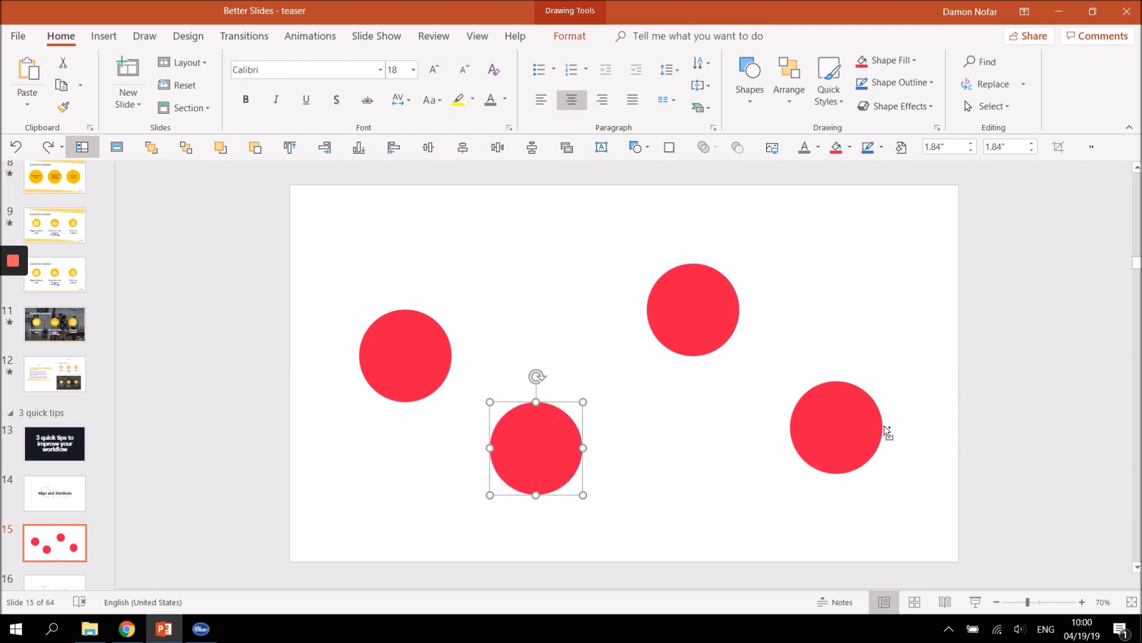
{"action": "left_click", "coordinate": [1030, 540]}
{"action": "left_click_drag", "start_coordinate": [1030, 540], "coordinate": [222, 198]}
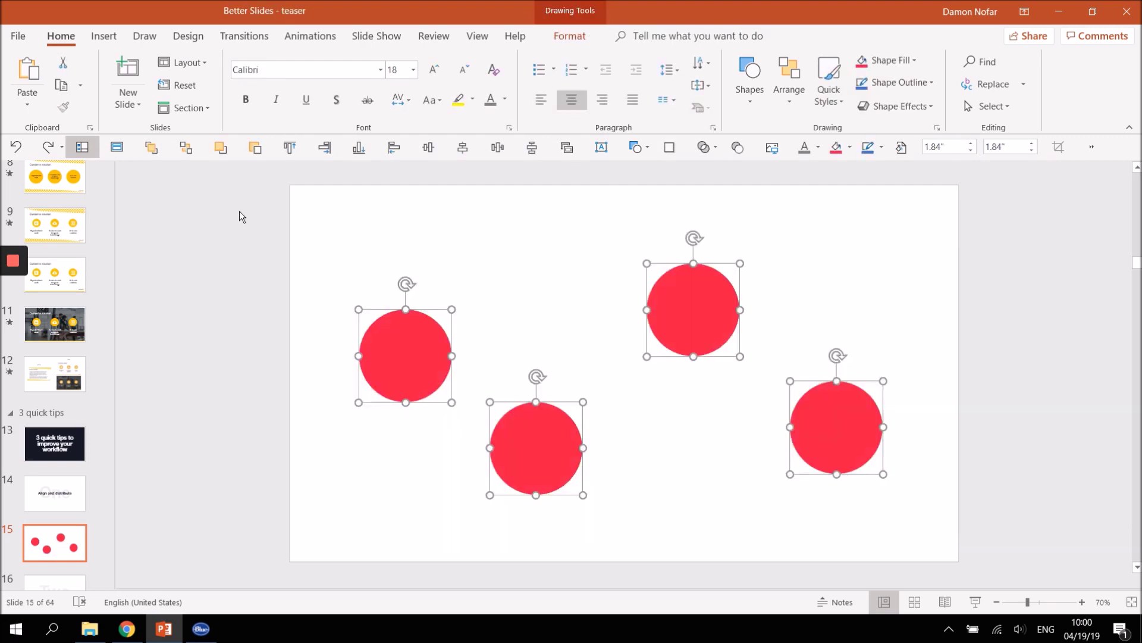
- Apply Align Middle and Distribute Horizontally from Format > Align to the four selected circles
{"action": "left_click", "coordinate": [581, 37]}
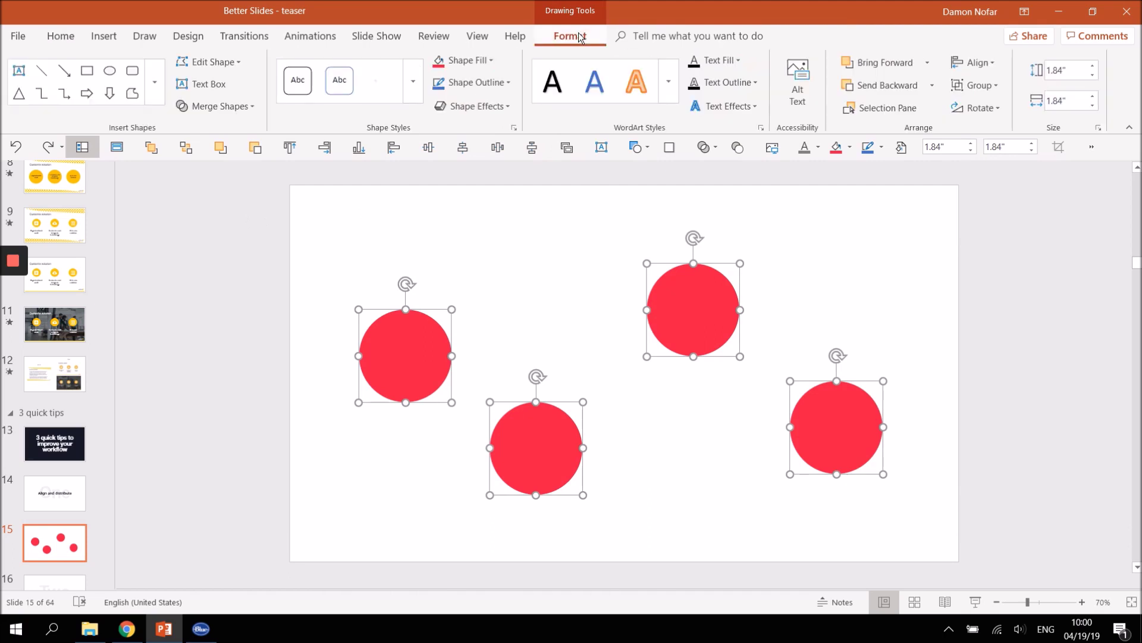
{"action": "left_click", "coordinate": [967, 63]}
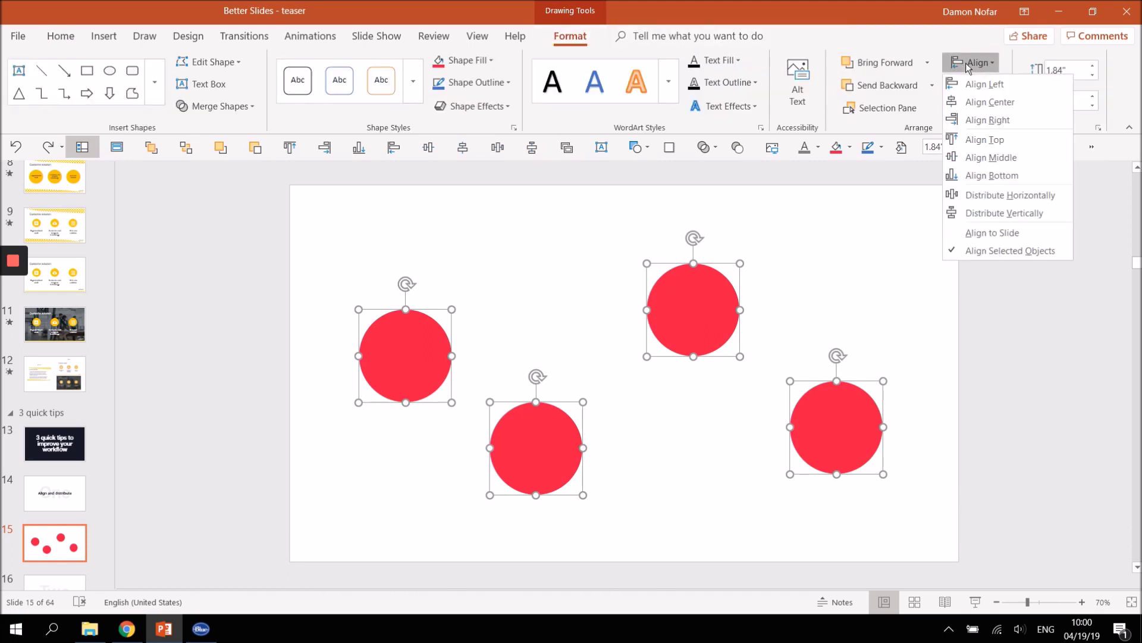
{"action": "left_click", "coordinate": [996, 159]}
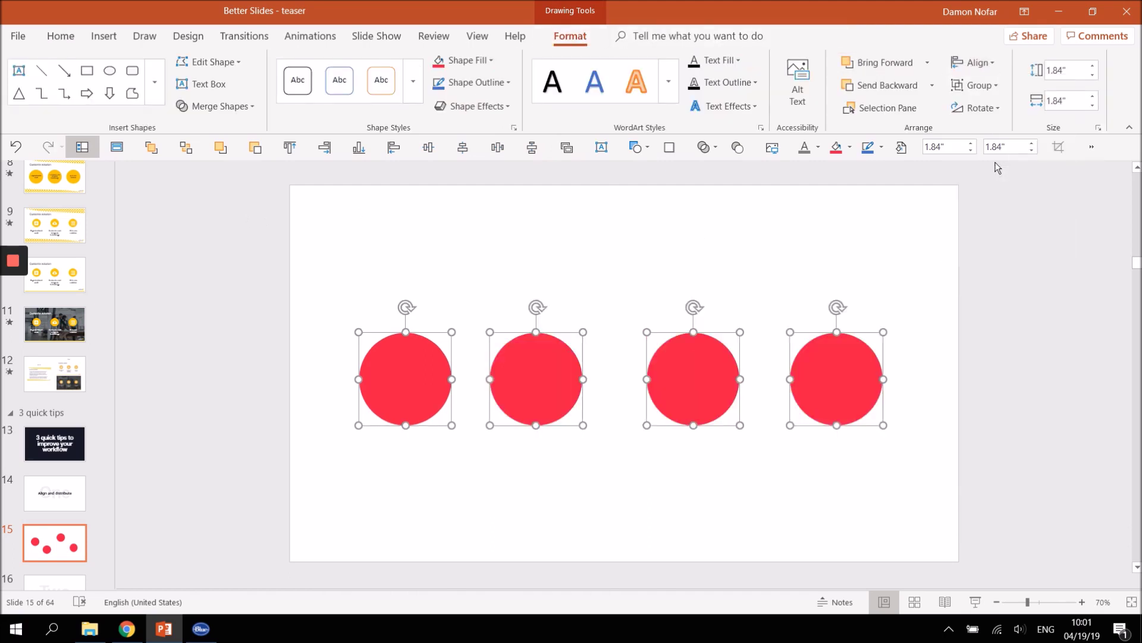
{"action": "left_click", "coordinate": [980, 65]}
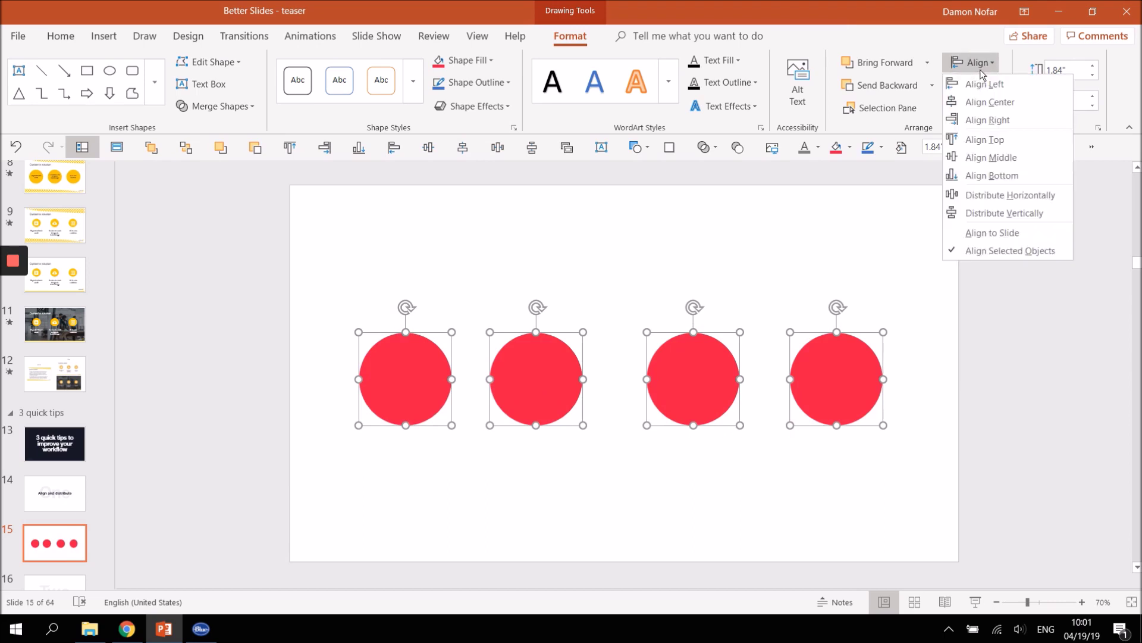
{"action": "left_click", "coordinate": [994, 196]}
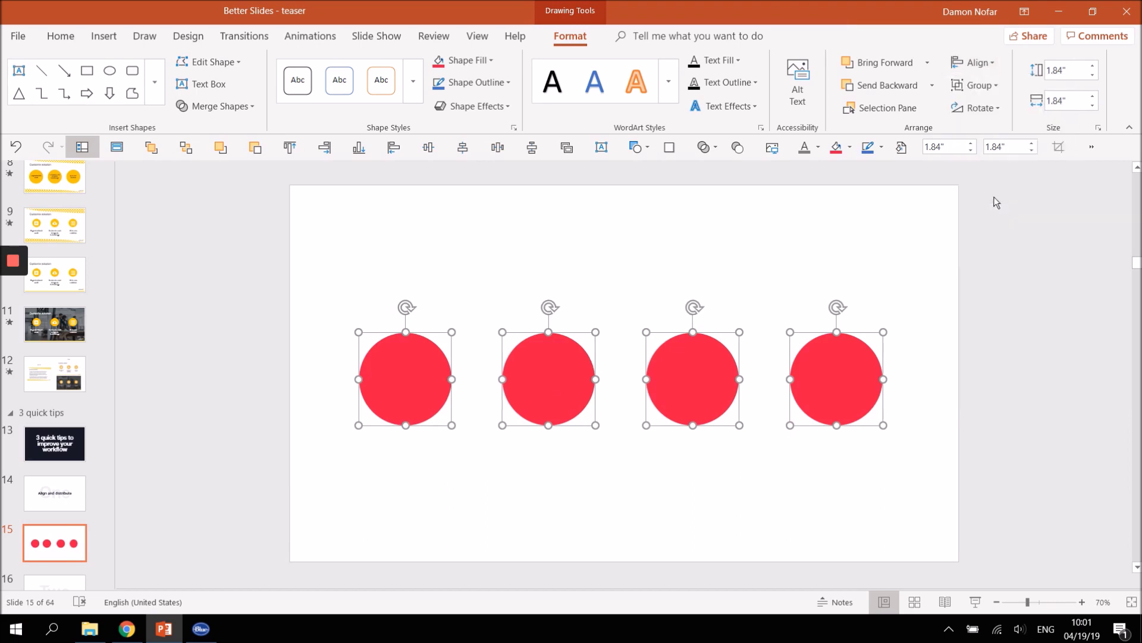
{"action": "left_click", "coordinate": [820, 462]}
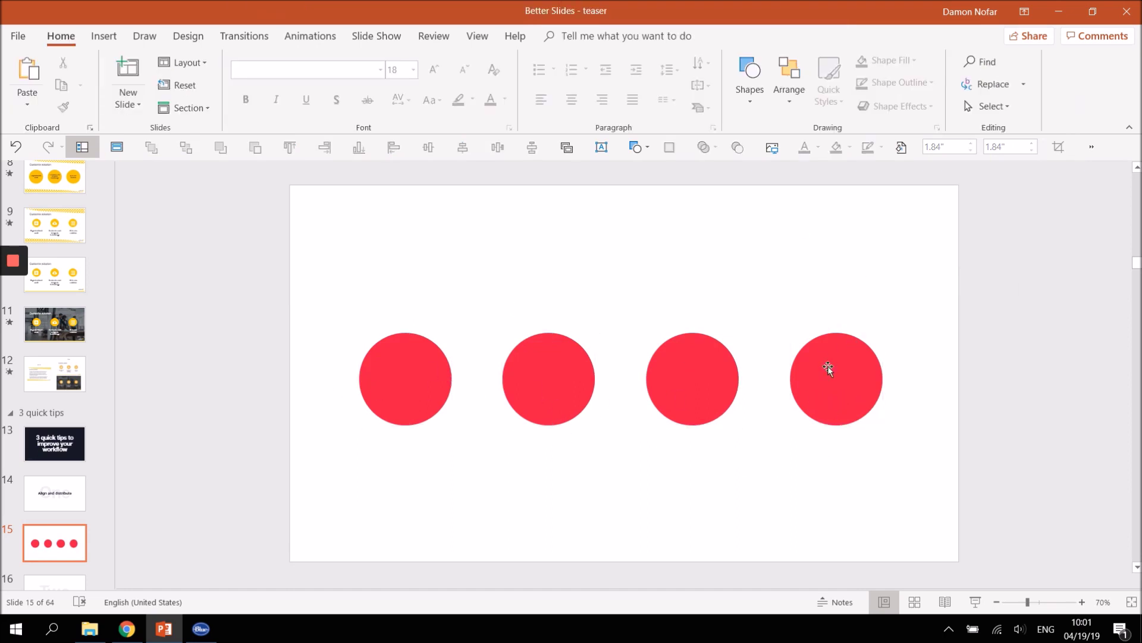
- Group the four circles into one object with Ctrl+G and move the group up
{"action": "left_click_drag", "start_coordinate": [958, 488], "coordinate": [298, 276]}
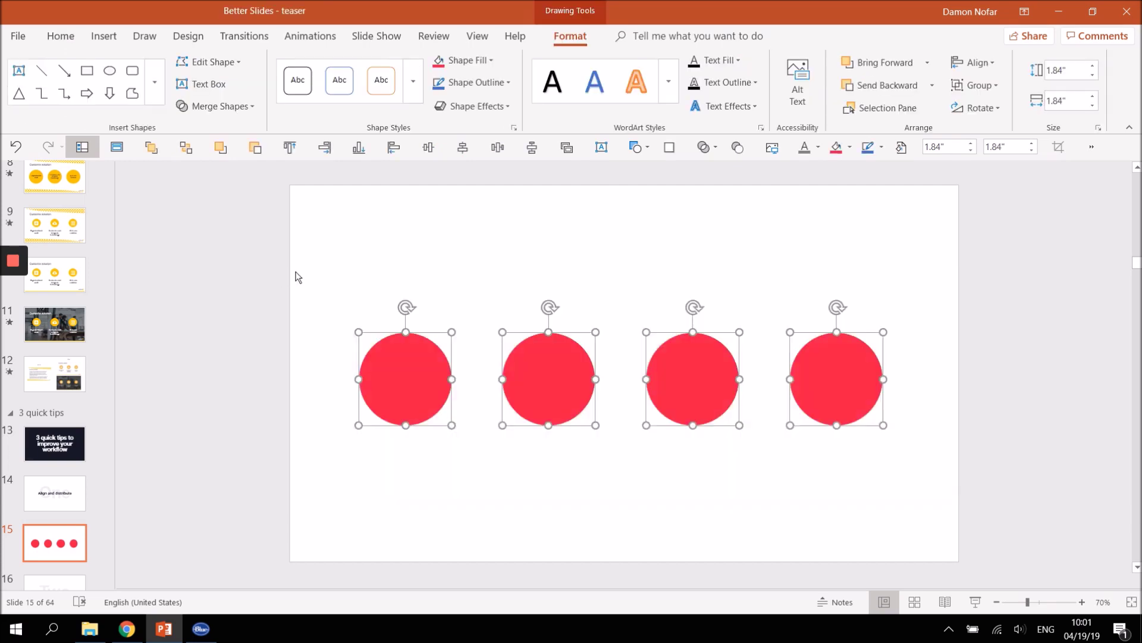
{"action": "right_click", "coordinate": [408, 377]}
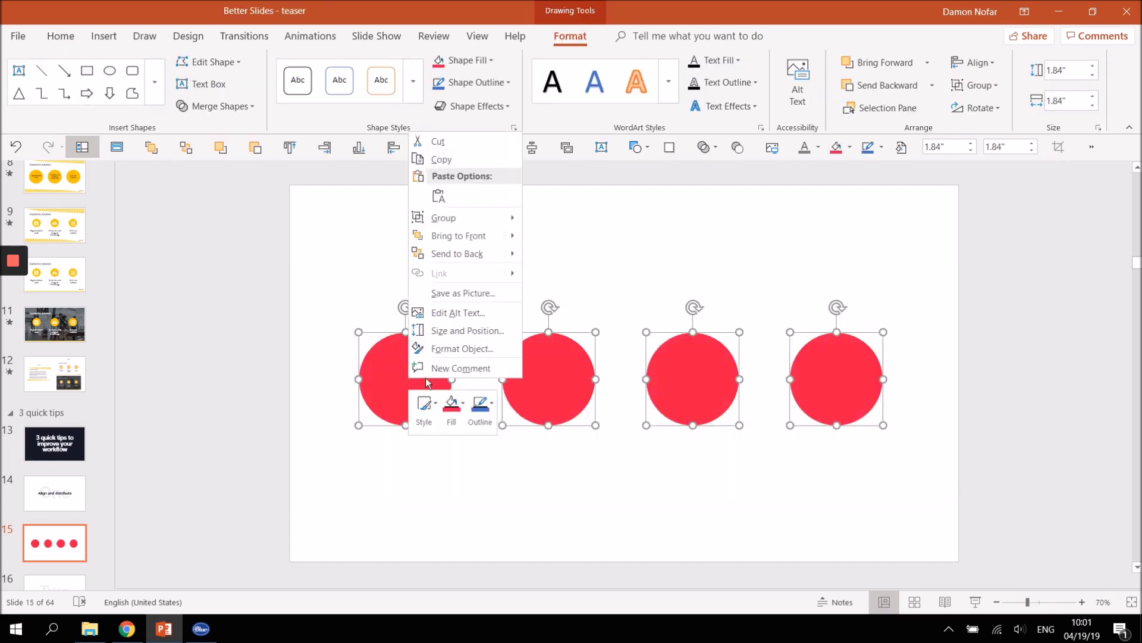
{"action": "mouse_move", "coordinate": [479, 218]}
{"action": "left_click", "coordinate": [547, 220]}
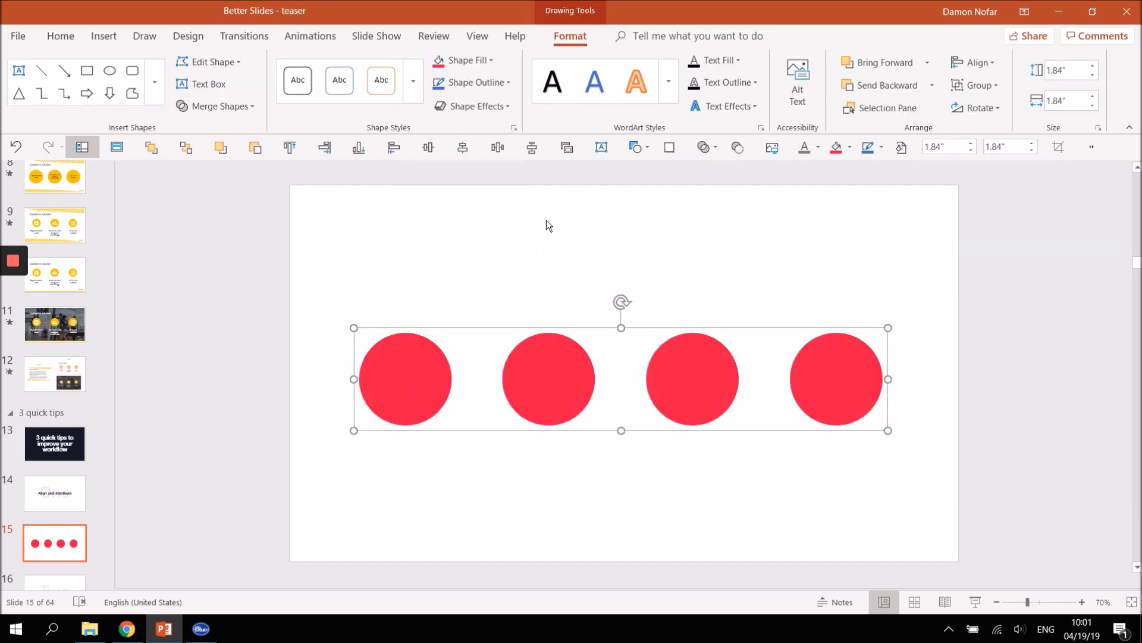
{"action": "left_click_drag", "start_coordinate": [545, 380], "coordinate": [525, 352]}
{"action": "key", "text": "ctrl+z"}
{"action": "key", "text": "ctrl+z"}
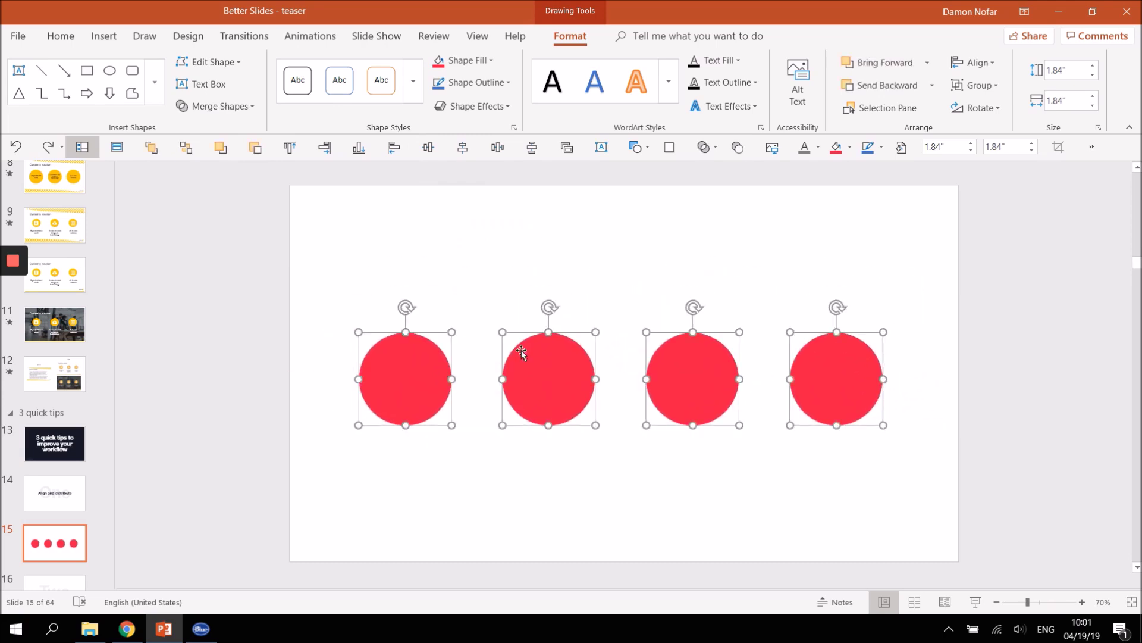
{"action": "key", "text": "ctrl+g"}
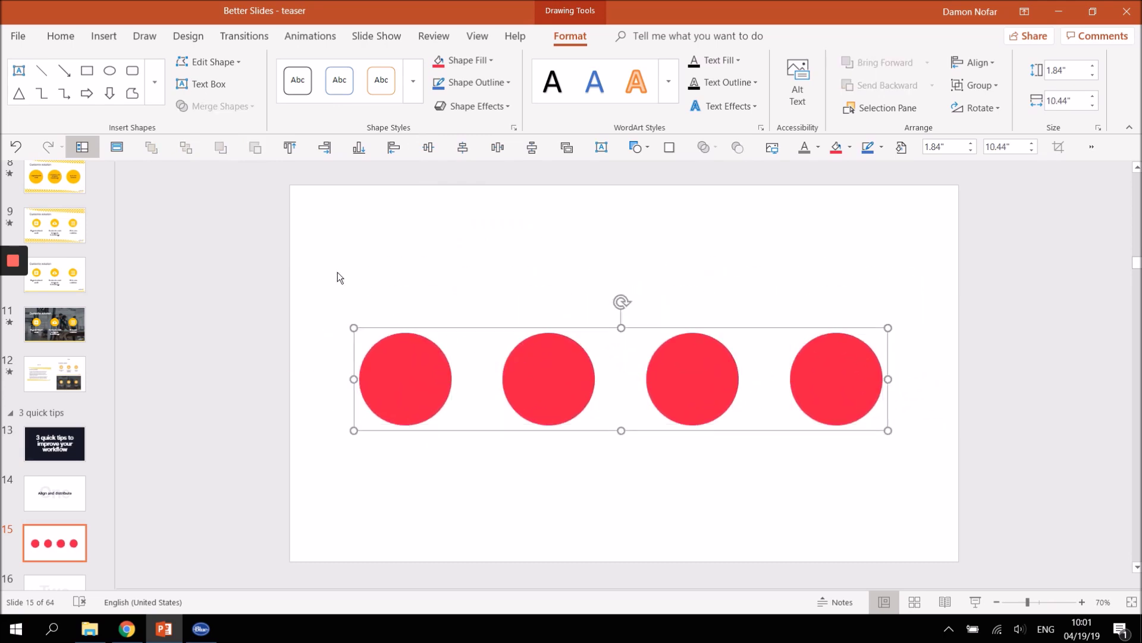
{"action": "left_click_drag", "start_coordinate": [398, 377], "coordinate": [406, 316]}
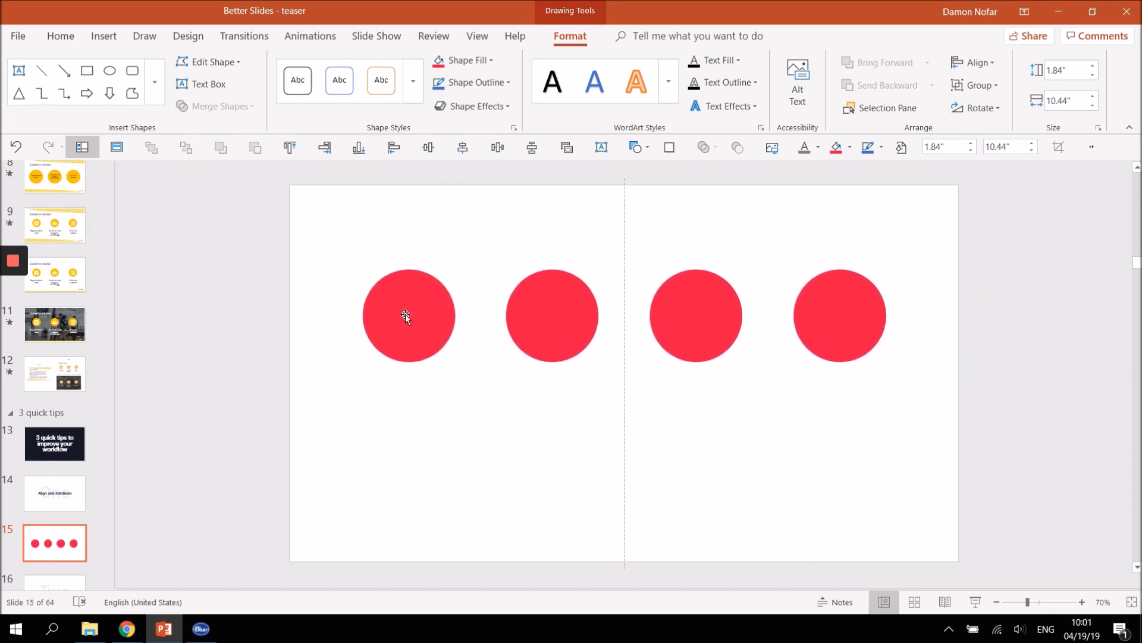
- Centre the circle group horizontally and vertically on the slide, then preview it in Slide Show
{"action": "left_click", "coordinate": [972, 63]}
{"action": "left_click", "coordinate": [990, 102]}
{"action": "left_click", "coordinate": [973, 62]}
{"action": "left_click", "coordinate": [990, 157]}
{"action": "left_click", "coordinate": [711, 272]}
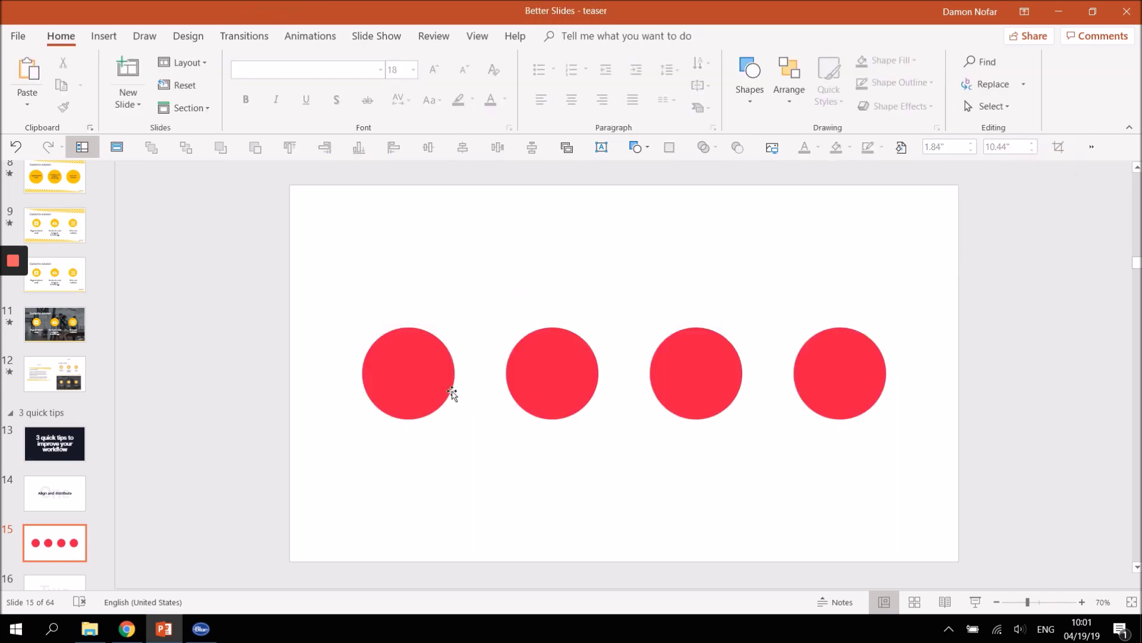
{"action": "left_click", "coordinate": [970, 599]}
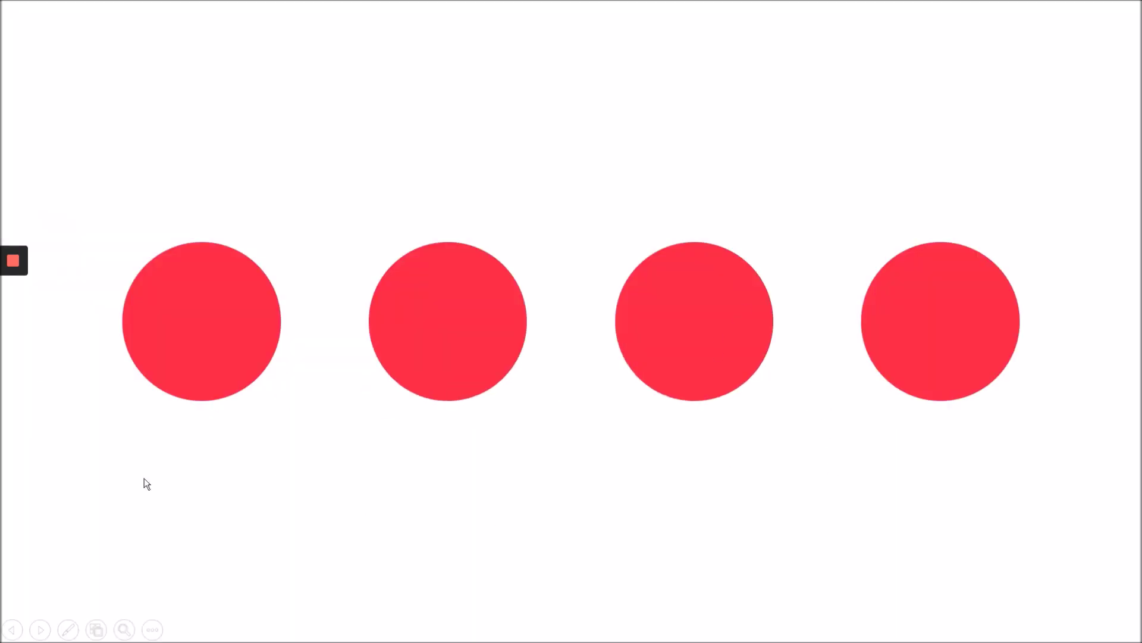
{"action": "key", "text": "Escape"}
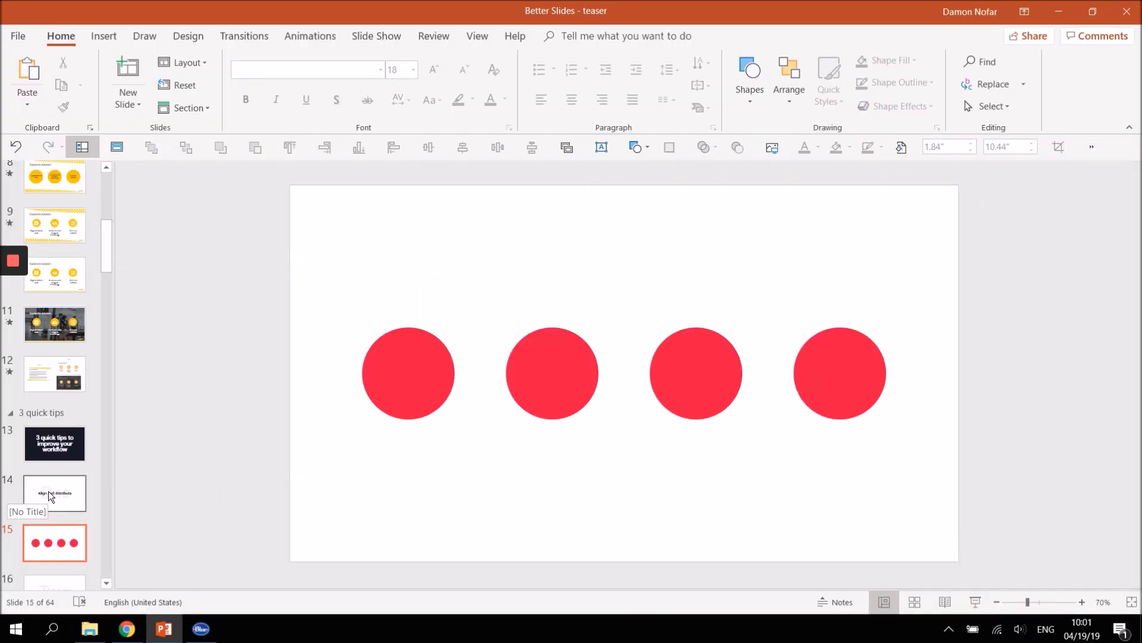
- Go to the CTRL+D slide (17) and draw a blue rectangle on its left
{"action": "scroll", "coordinate": [48, 491], "scroll_direction": "down", "scroll_amount": 1}
{"action": "left_click", "coordinate": [55, 537]}
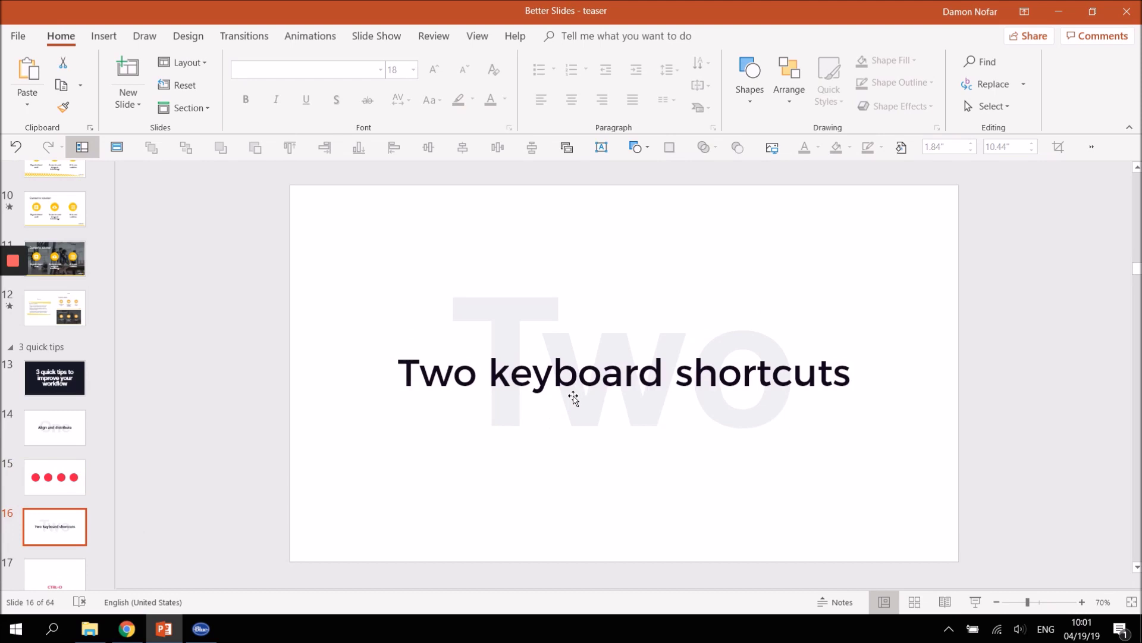
{"action": "scroll", "coordinate": [47, 494], "scroll_direction": "down", "scroll_amount": 1}
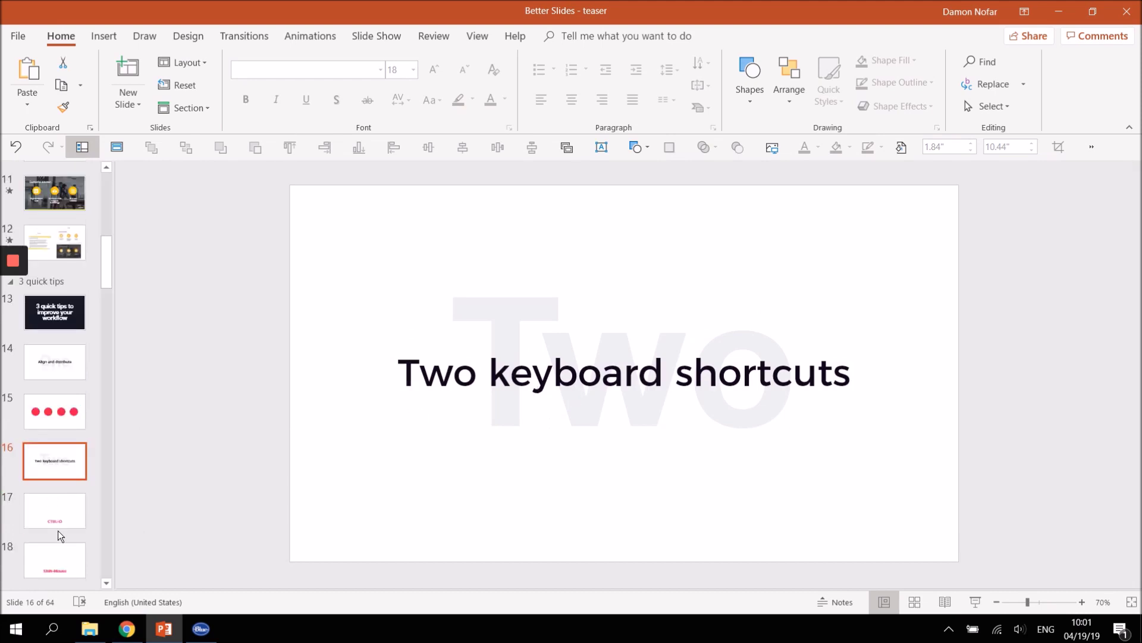
{"action": "left_click", "coordinate": [59, 512]}
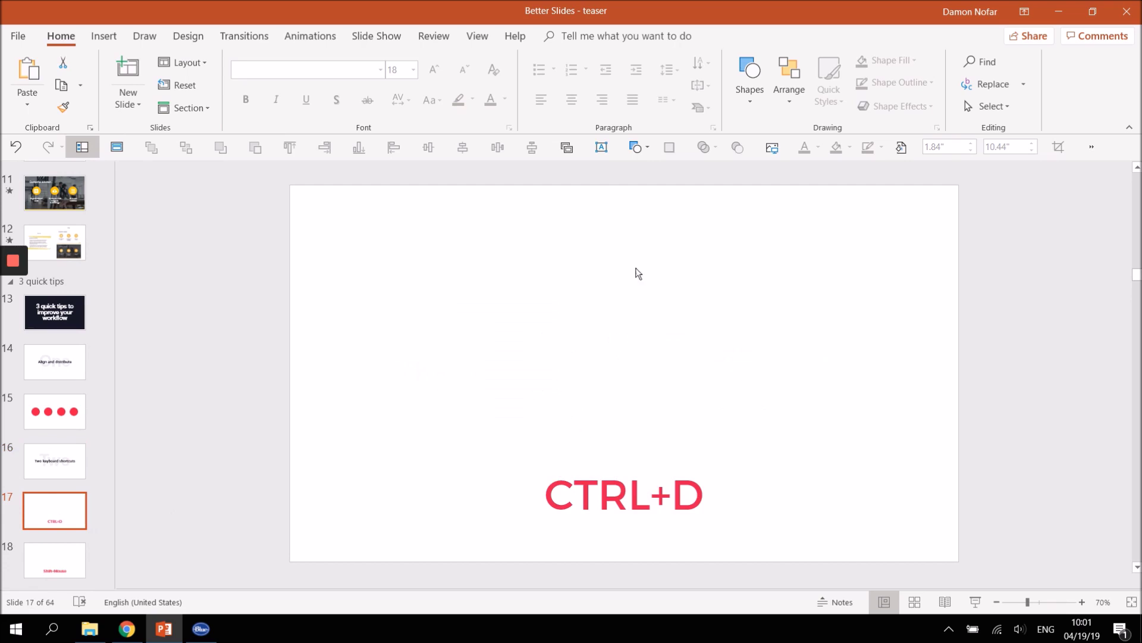
{"action": "left_click", "coordinate": [641, 148]}
{"action": "left_click", "coordinate": [683, 183]}
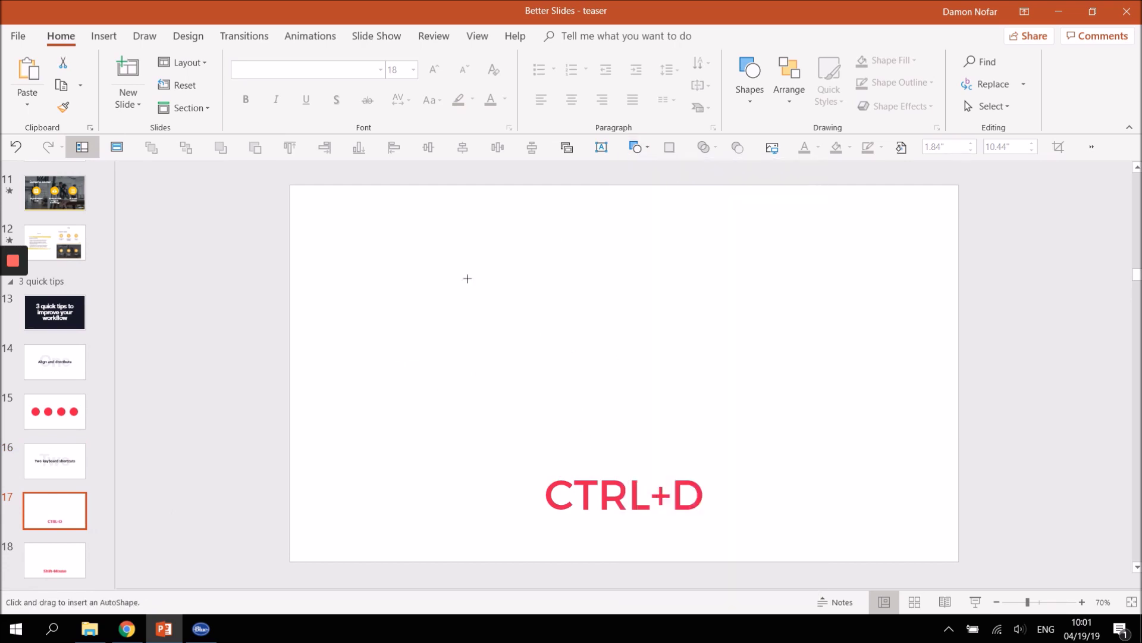
{"action": "left_click_drag", "start_coordinate": [372, 300], "coordinate": [472, 397]}
{"action": "left_click_drag", "start_coordinate": [423, 349], "coordinate": [425, 362]}
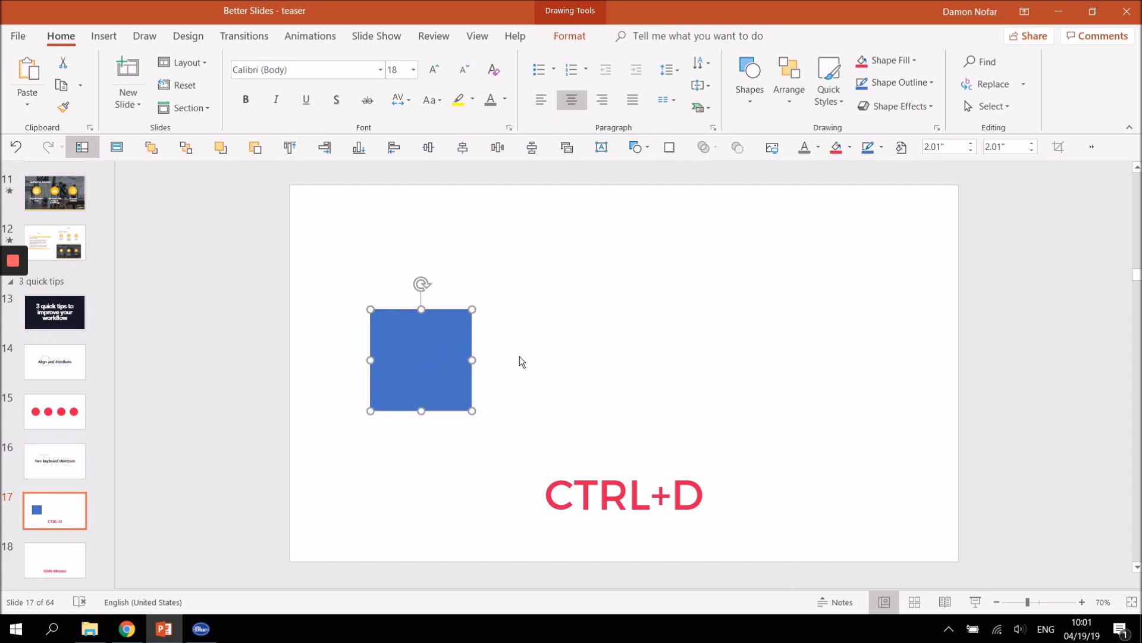
- Test duplicating the square with Ctrl+D, then delete the extra copies
{"action": "key", "text": "ctrl+d"}
{"action": "left_click_drag", "start_coordinate": [434, 373], "coordinate": [696, 363]}
{"action": "key", "text": "ctrl+d"}
{"action": "key", "text": "Delete"}
{"action": "left_click", "coordinate": [583, 353]}
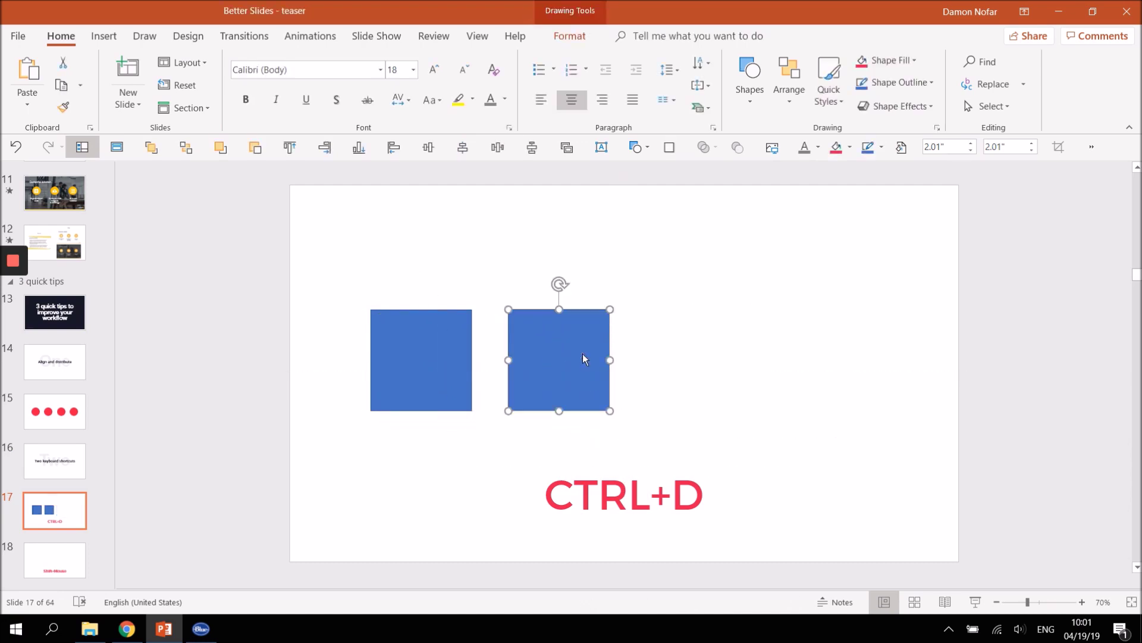
{"action": "key", "text": "Delete"}
{"action": "left_click", "coordinate": [436, 352]}
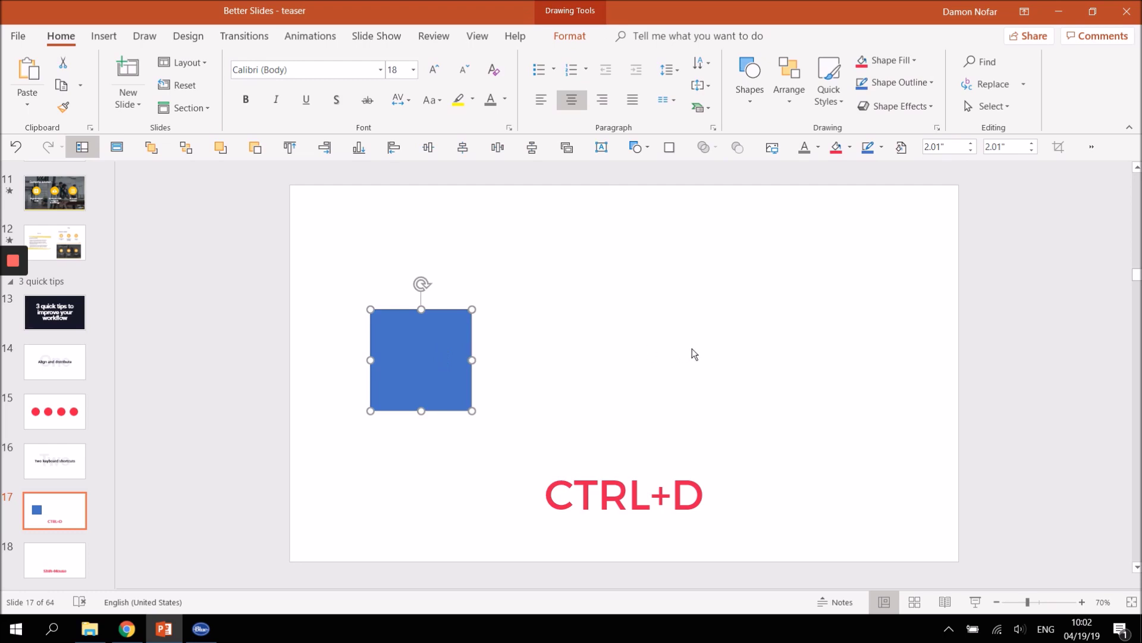
- Build a row of six evenly spaced squares with repeated Ctrl+D
{"action": "key", "text": "ctrl+d"}
{"action": "left_click_drag", "start_coordinate": [421, 368], "coordinate": [539, 356]}
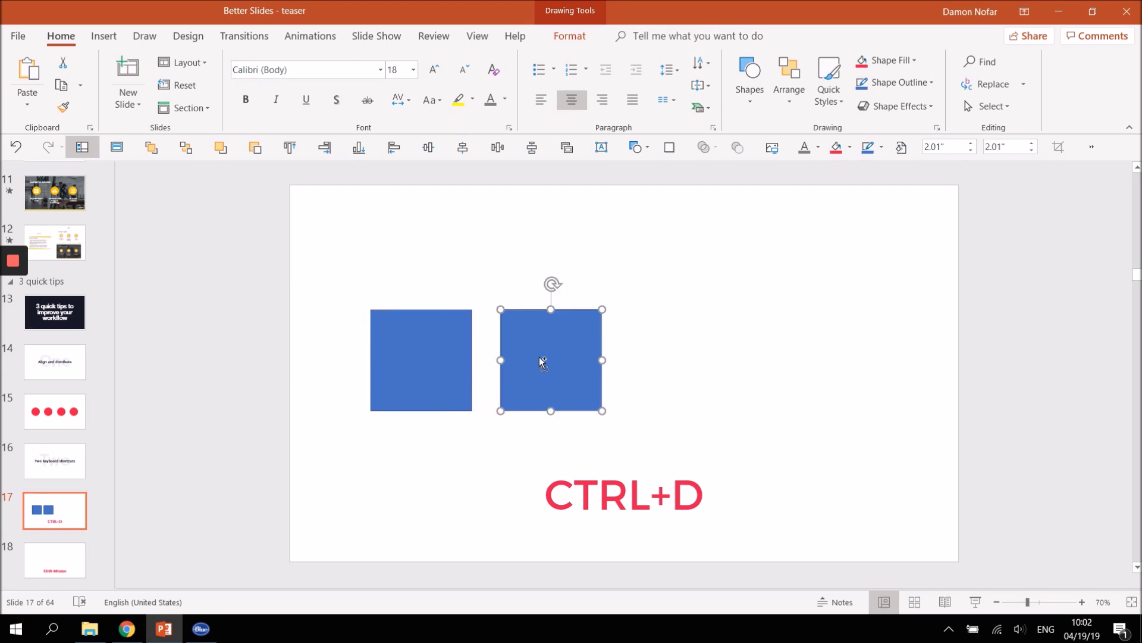
{"action": "key", "text": "ctrl+d"}
{"action": "key", "text": "ctrl+d"}
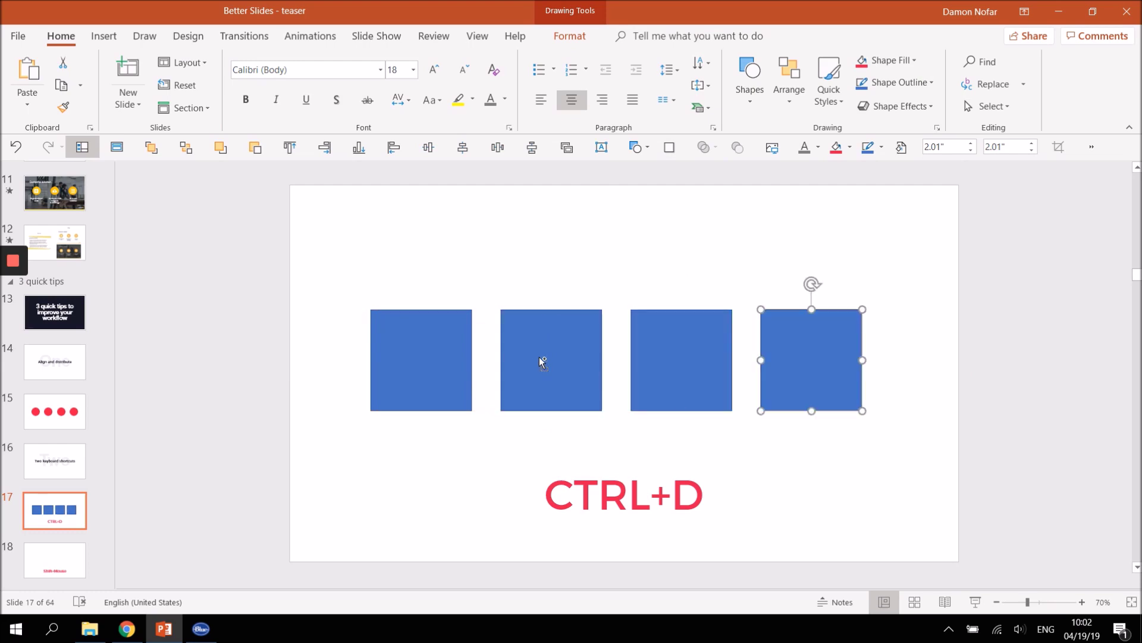
{"action": "key", "text": "ctrl+d"}
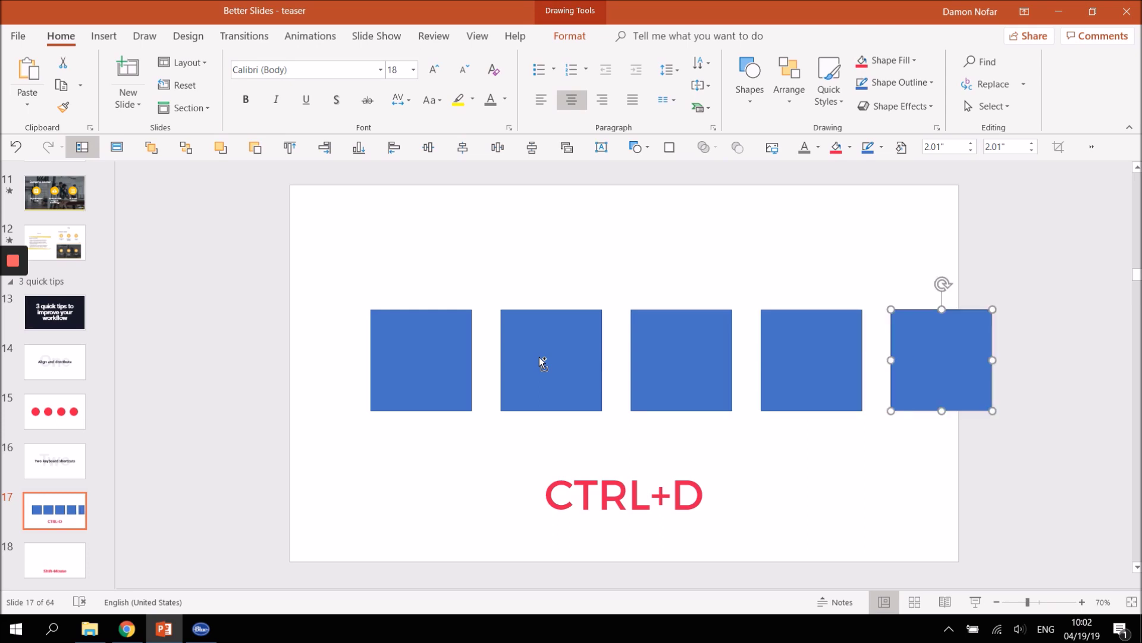
{"action": "key", "text": "ctrl+d"}
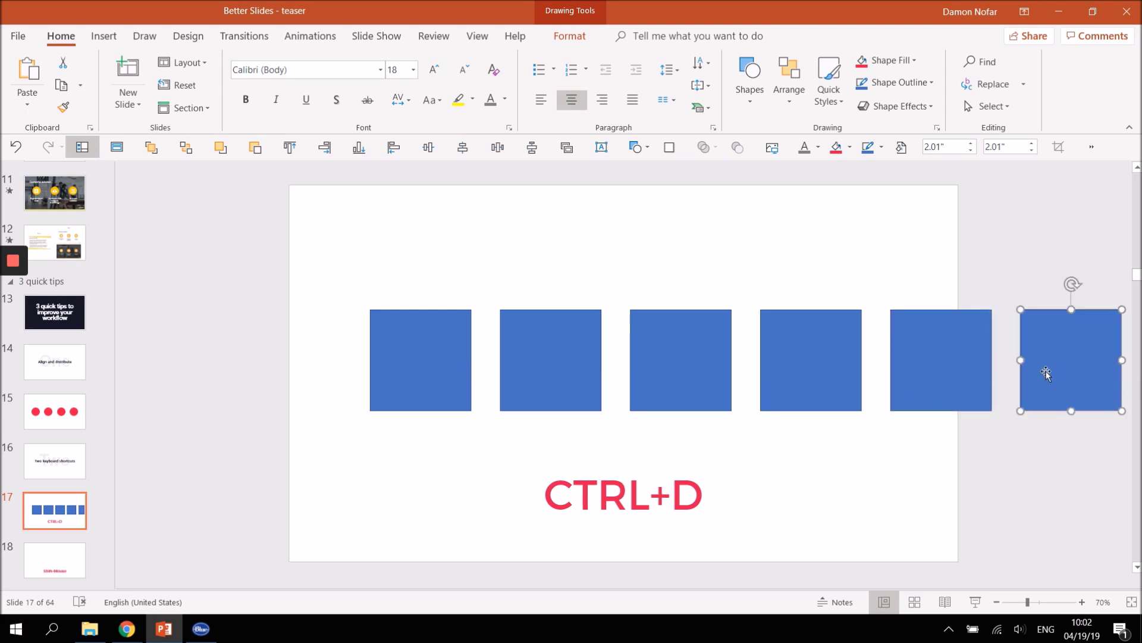
- Delete all copies but one and reshape it into a 1.02" x 2.85" rectangle top-left
{"action": "key", "text": "Delete"}
{"action": "left_click", "coordinate": [952, 366]}
{"action": "key", "text": "Delete"}
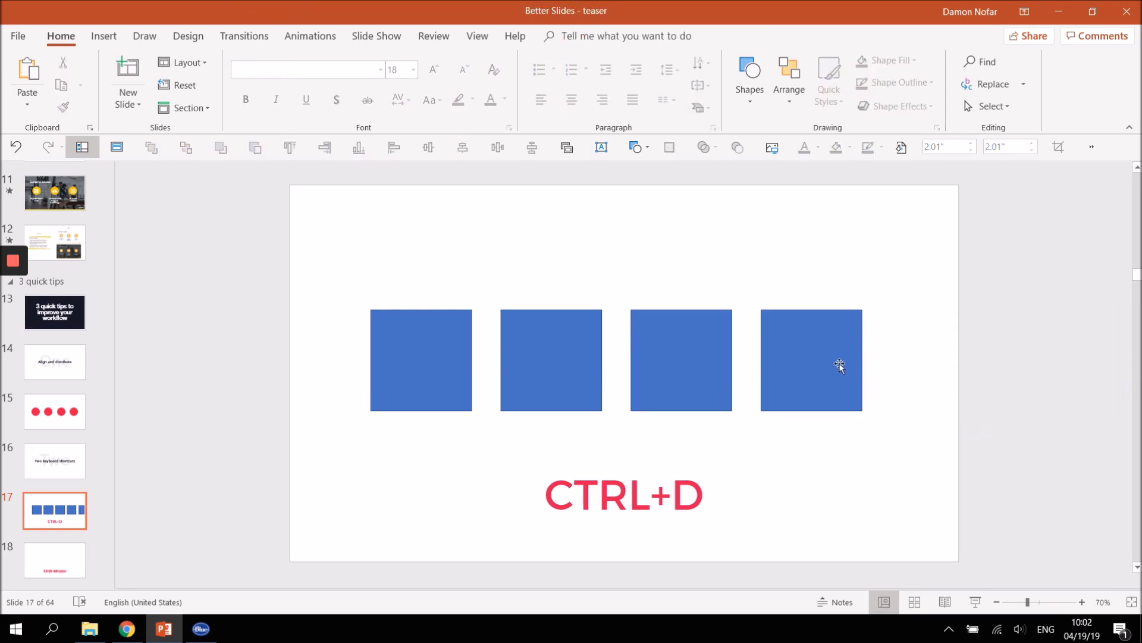
{"action": "left_click", "coordinate": [840, 365]}
{"action": "key", "text": "Delete"}
{"action": "left_click", "coordinate": [694, 362]}
{"action": "key", "text": "Delete"}
{"action": "left_click", "coordinate": [548, 355]}
{"action": "key", "text": "Delete"}
{"action": "left_click", "coordinate": [454, 351]}
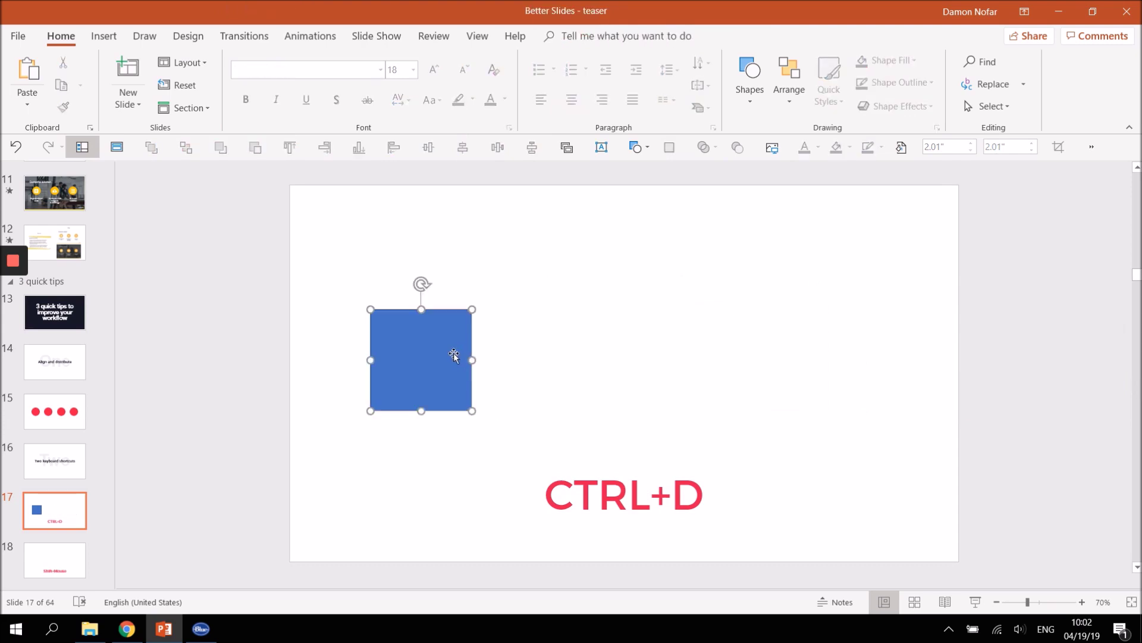
{"action": "left_click_drag", "start_coordinate": [471, 410], "coordinate": [437, 246]}
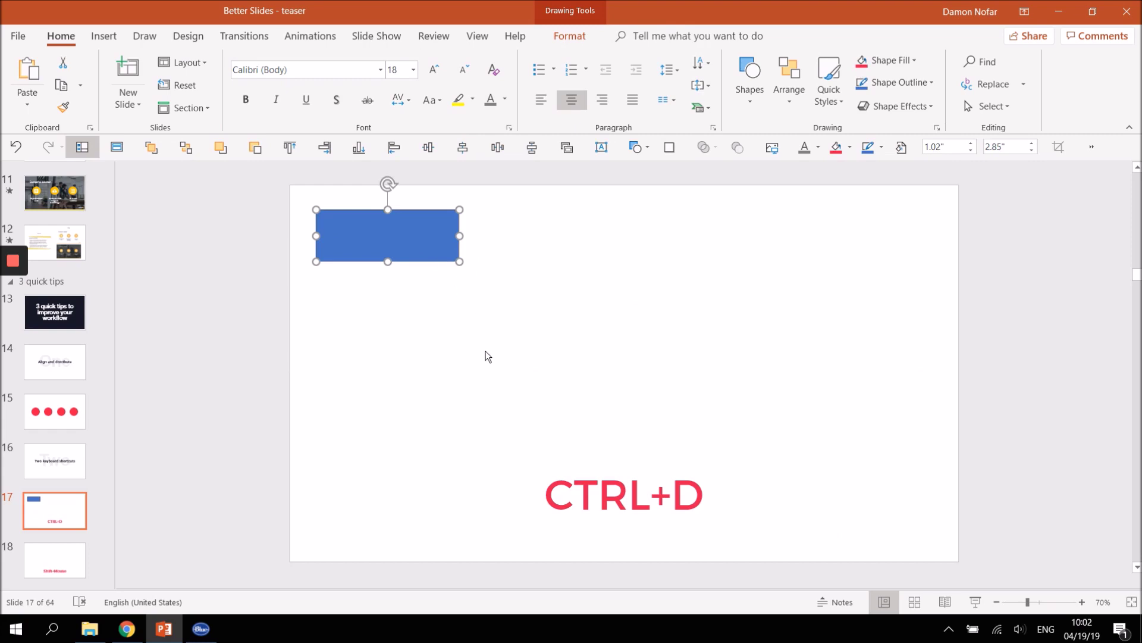
- Stack five rectangles in a column with Ctrl+D and select the whole column
{"action": "key", "text": "ctrl+d"}
{"action": "left_click_drag", "start_coordinate": [440, 277], "coordinate": [423, 301]}
{"action": "key", "text": "ctrl+d"}
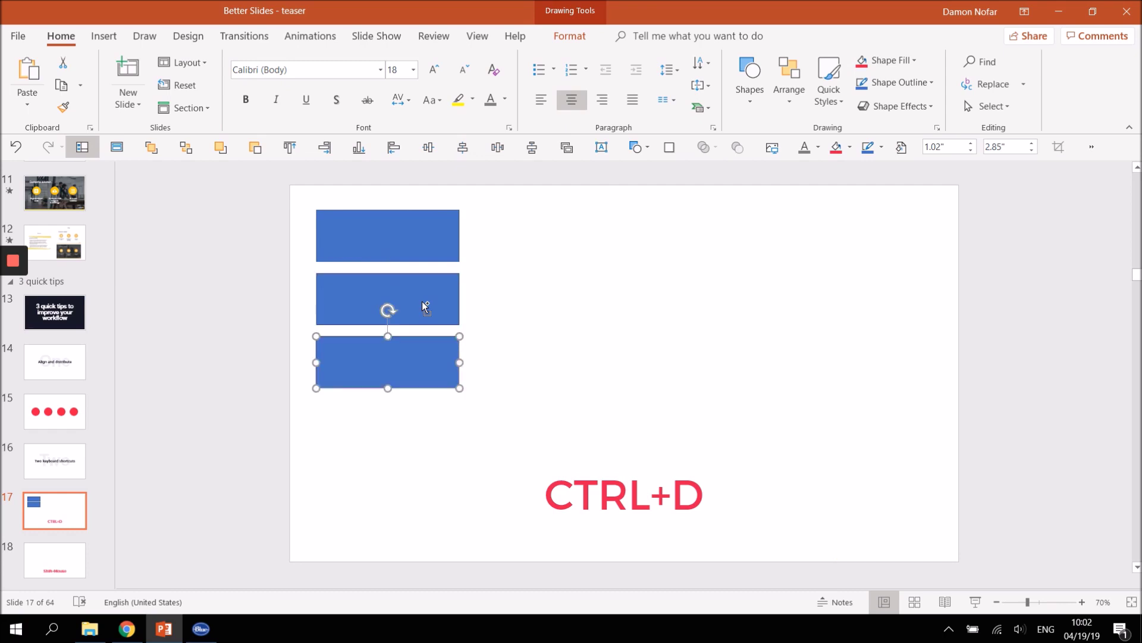
{"action": "key", "text": "ctrl+d"}
{"action": "key", "text": "ctrl+d"}
{"action": "left_click", "coordinate": [259, 238]}
{"action": "left_click_drag", "start_coordinate": [234, 179], "coordinate": [489, 555]}
- Duplicate the column with Ctrl+D into four columns, forming a 4-by-5 grid
{"action": "key", "text": "ctrl+d"}
{"action": "left_click_drag", "start_coordinate": [454, 500], "coordinate": [576, 484]}
{"action": "key", "text": "ctrl+d"}
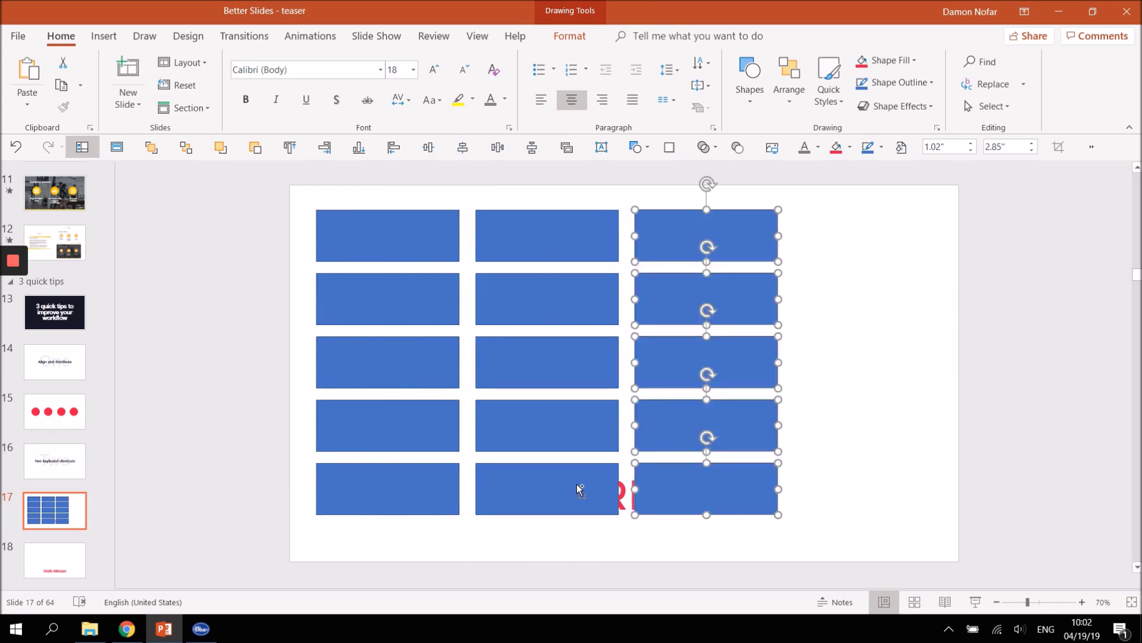
{"action": "key", "text": "ctrl+d"}
{"action": "left_click", "coordinate": [1023, 482]}
- Type 'esfsefsefs', 'fesfesf' and 'fefe' into the first three rectangles
{"action": "left_click", "coordinate": [415, 247]}
{"action": "type", "text": "esfsefsefs"}
{"action": "left_click", "coordinate": [395, 292]}
{"action": "type", "text": "fesfesf"}
{"action": "left_click", "coordinate": [396, 348]}
{"action": "type", "text": "fefe"}
{"action": "left_click", "coordinate": [249, 411]}
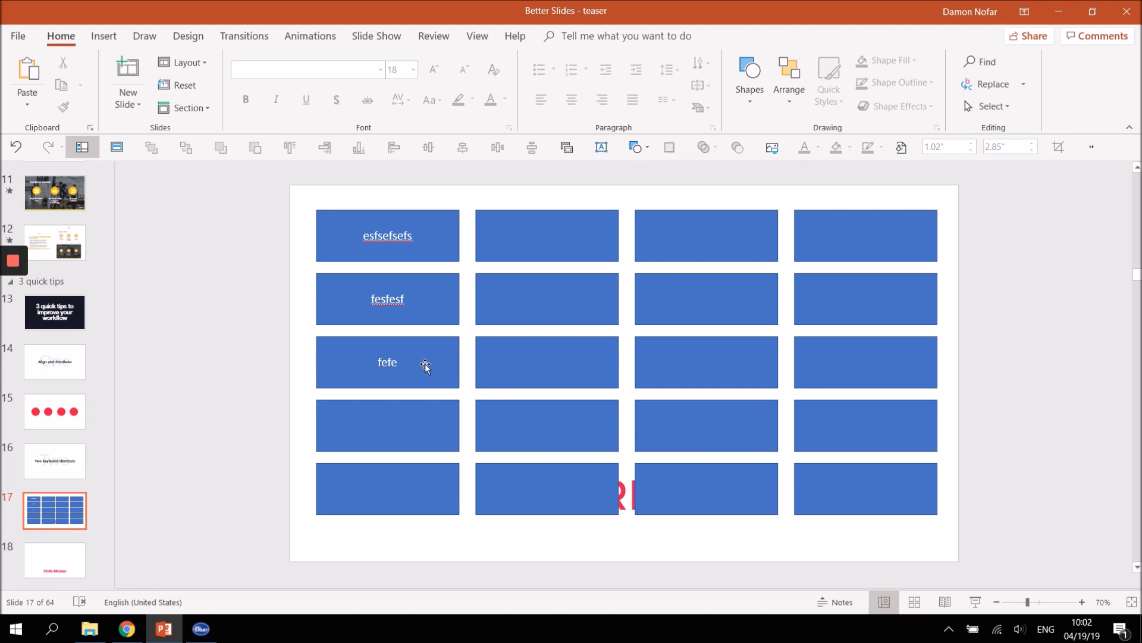
- Drag two bottom-row rectangles out of line, then go to slide 18, 'Shift+Mouse'
{"action": "left_click_drag", "start_coordinate": [576, 505], "coordinate": [496, 349]}
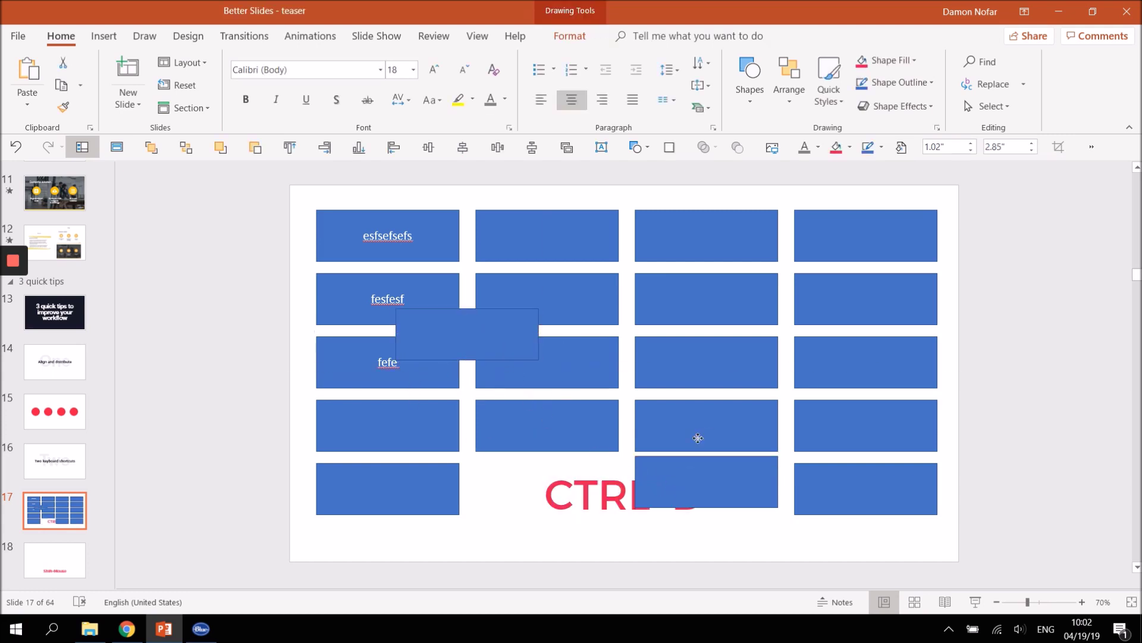
{"action": "left_click_drag", "start_coordinate": [697, 470], "coordinate": [733, 395]}
{"action": "left_click", "coordinate": [602, 488]}
{"action": "left_click", "coordinate": [46, 555]}
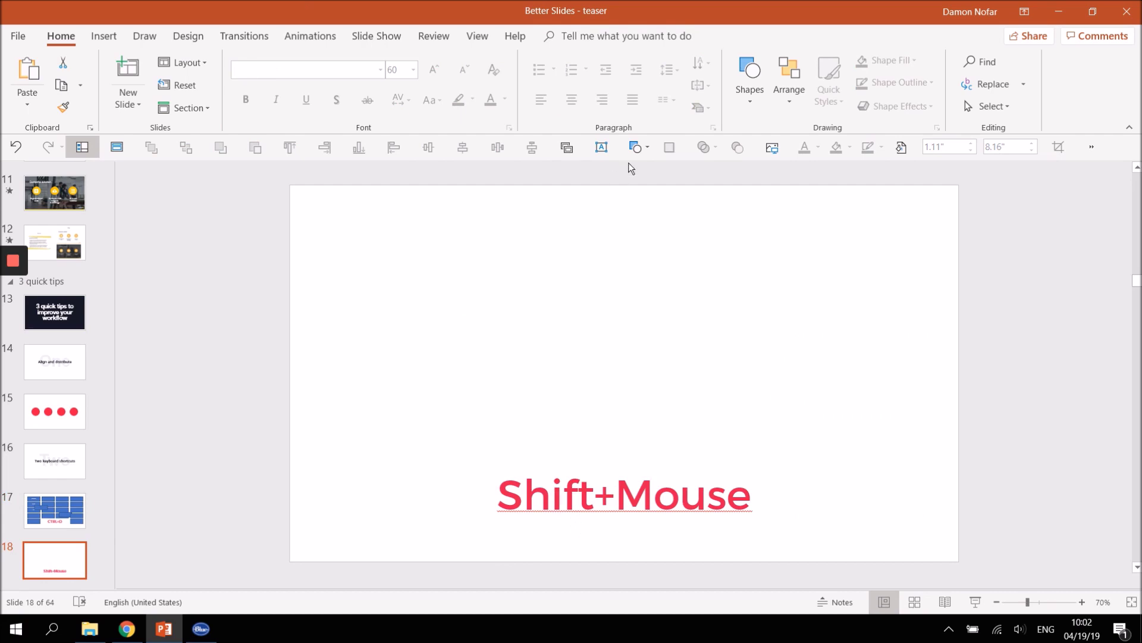
- Draw a blue oval, delete it, and redraw it as a large circle on the left
{"action": "left_click", "coordinate": [637, 146]}
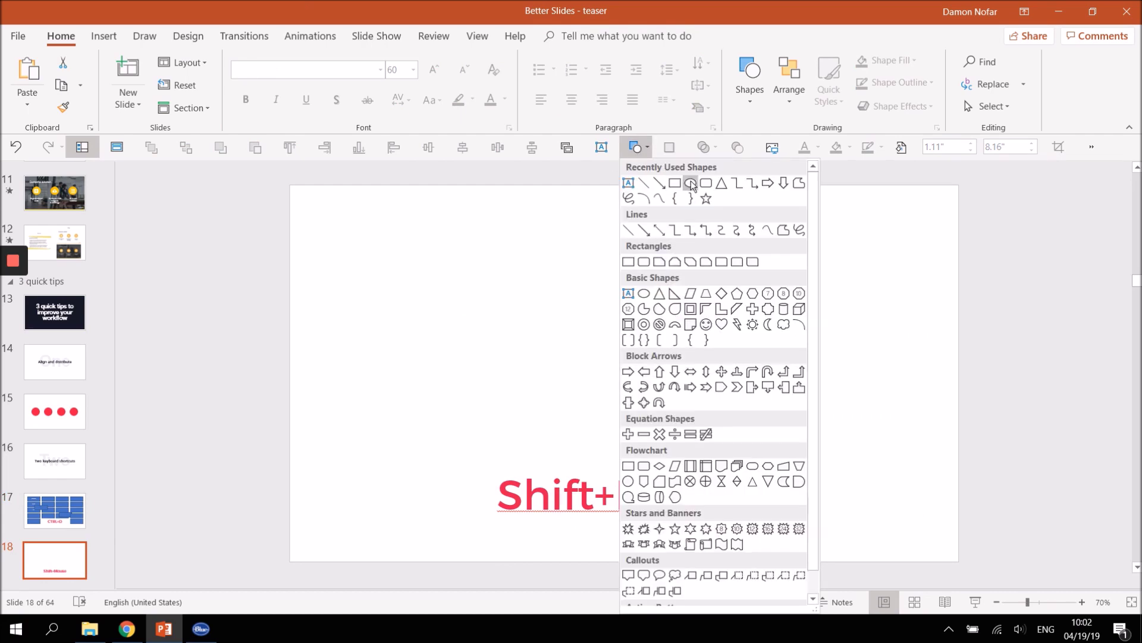
{"action": "left_click", "coordinate": [691, 182]}
{"action": "mouse_move", "coordinate": [366, 239]}
{"action": "left_mouse_down"}
{"action": "mouse_move", "coordinate": [452, 349]}
{"action": "mouse_move", "coordinate": [452, 324]}
{"action": "mouse_move", "coordinate": [508, 362]}
{"action": "mouse_move", "coordinate": [466, 362]}
{"action": "mouse_move", "coordinate": [509, 384]}
{"action": "left_mouse_up"}
{"action": "key", "text": "Delete"}
{"action": "left_click", "coordinate": [637, 147]}
{"action": "left_click", "coordinate": [690, 182]}
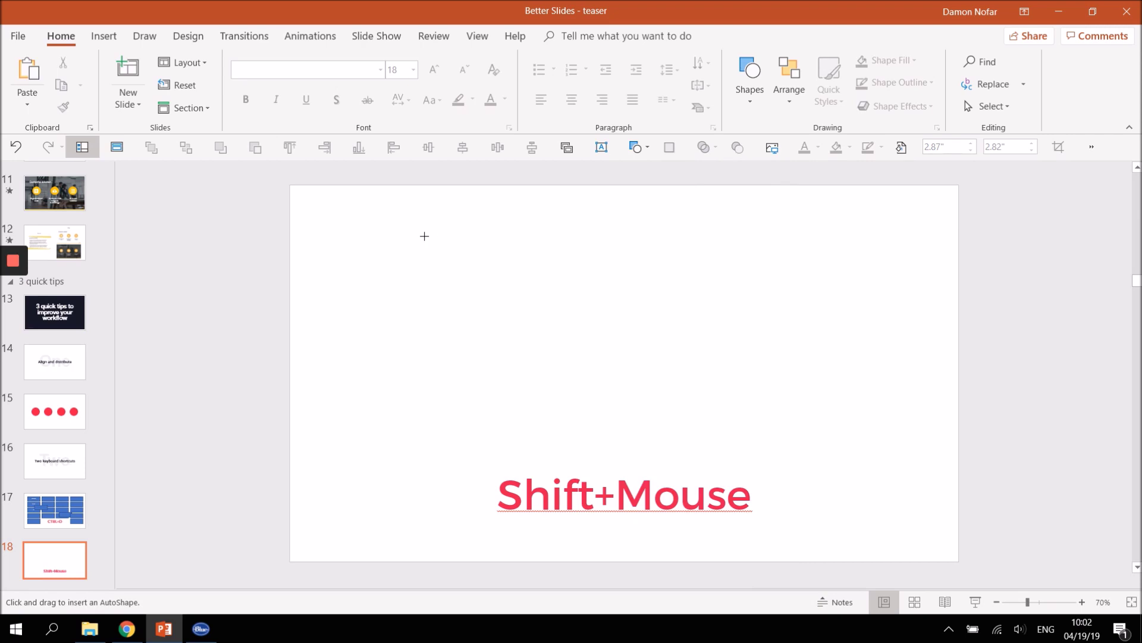
{"action": "mouse_move", "coordinate": [375, 232]}
{"action": "left_mouse_down"}
{"action": "mouse_move", "coordinate": [443, 288]}
{"action": "mouse_move", "coordinate": [611, 466]}
{"action": "left_mouse_up"}
{"action": "left_click", "coordinate": [616, 164]}
- Draw and enlarge a blue square beside the circle, then go to slide 19, 'Quick Access Toolbar'
{"action": "left_click", "coordinate": [674, 183]}
{"action": "left_click_drag", "start_coordinate": [663, 226], "coordinate": [792, 356]}
{"action": "left_click", "coordinate": [840, 322]}
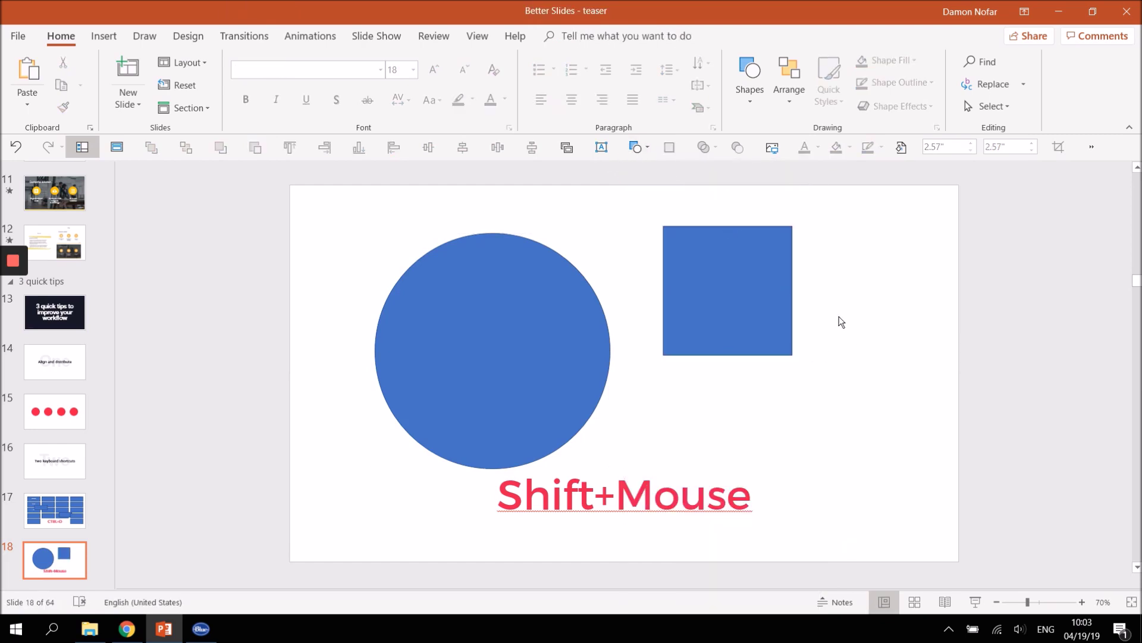
{"action": "left_click", "coordinate": [761, 294]}
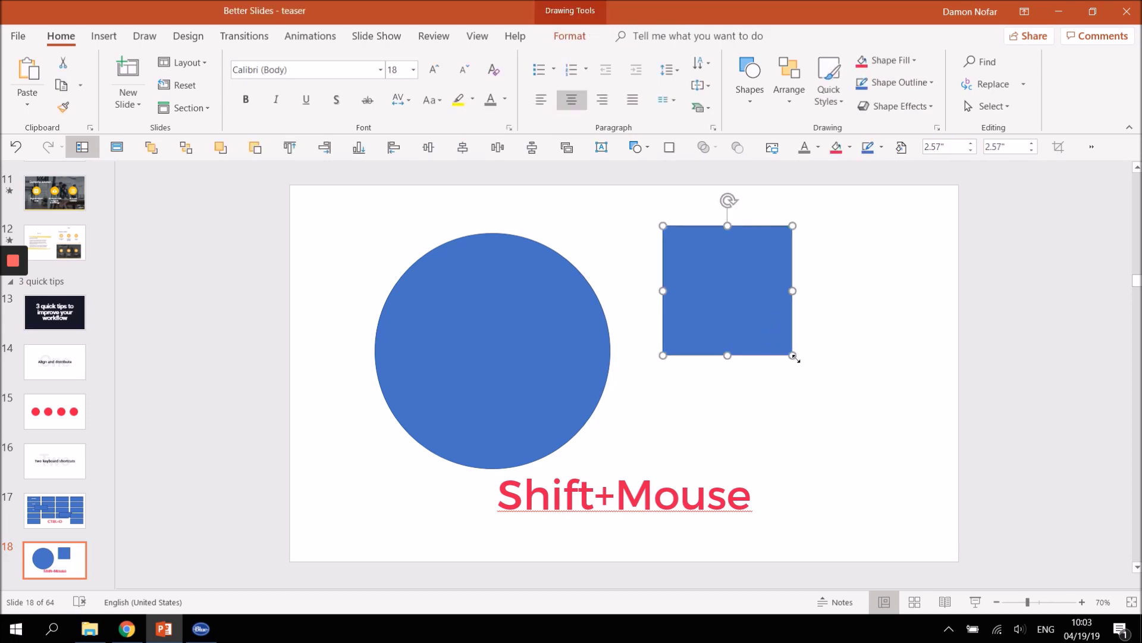
{"action": "mouse_move", "coordinate": [791, 291]}
{"action": "left_mouse_down"}
{"action": "mouse_move", "coordinate": [859, 293]}
{"action": "mouse_move", "coordinate": [801, 293]}
{"action": "left_mouse_up"}
{"action": "left_click_drag", "start_coordinate": [799, 355], "coordinate": [838, 389]}
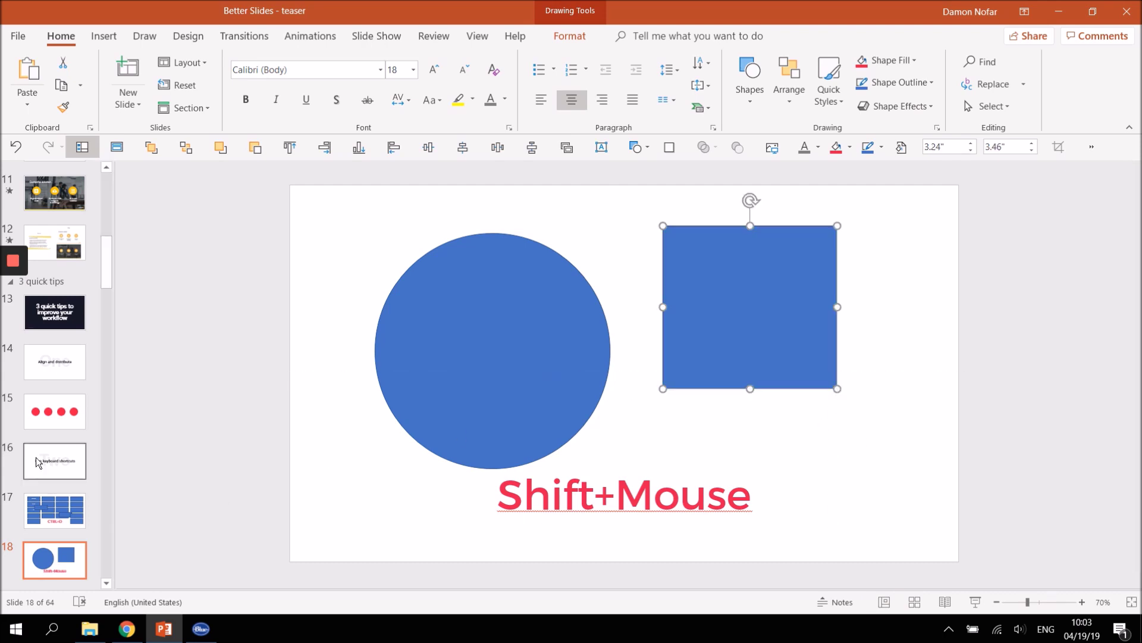
{"action": "scroll", "coordinate": [37, 458], "scroll_direction": "down", "scroll_amount": 2}
{"action": "left_click", "coordinate": [51, 485]}
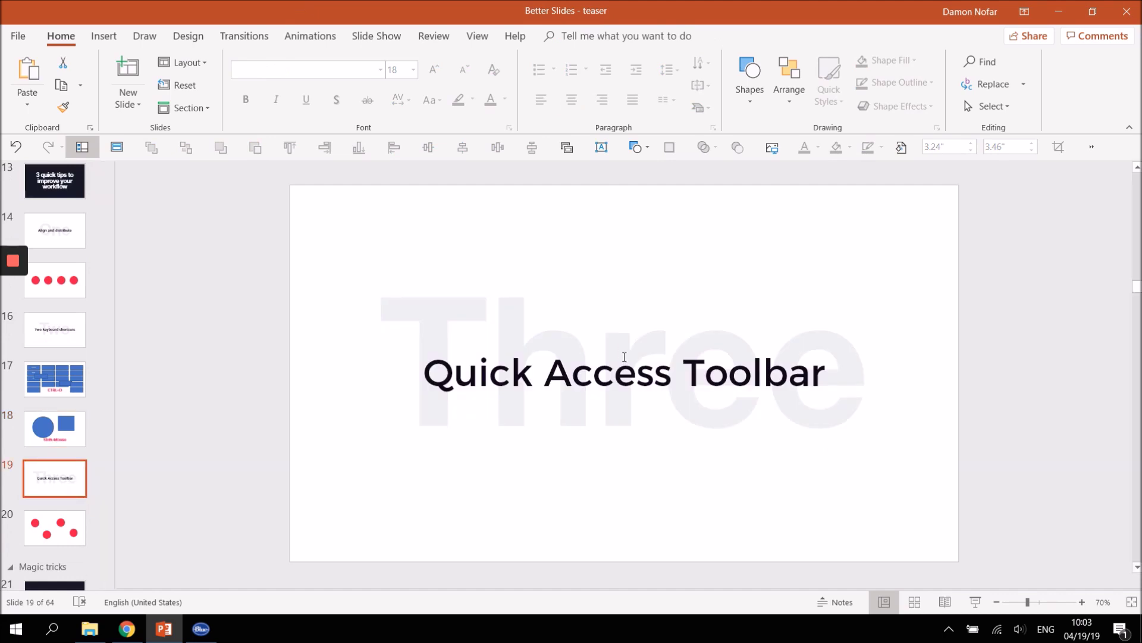
- Open slide 20 and marquee-select all four scattered red circles
{"action": "left_click", "coordinate": [583, 377]}
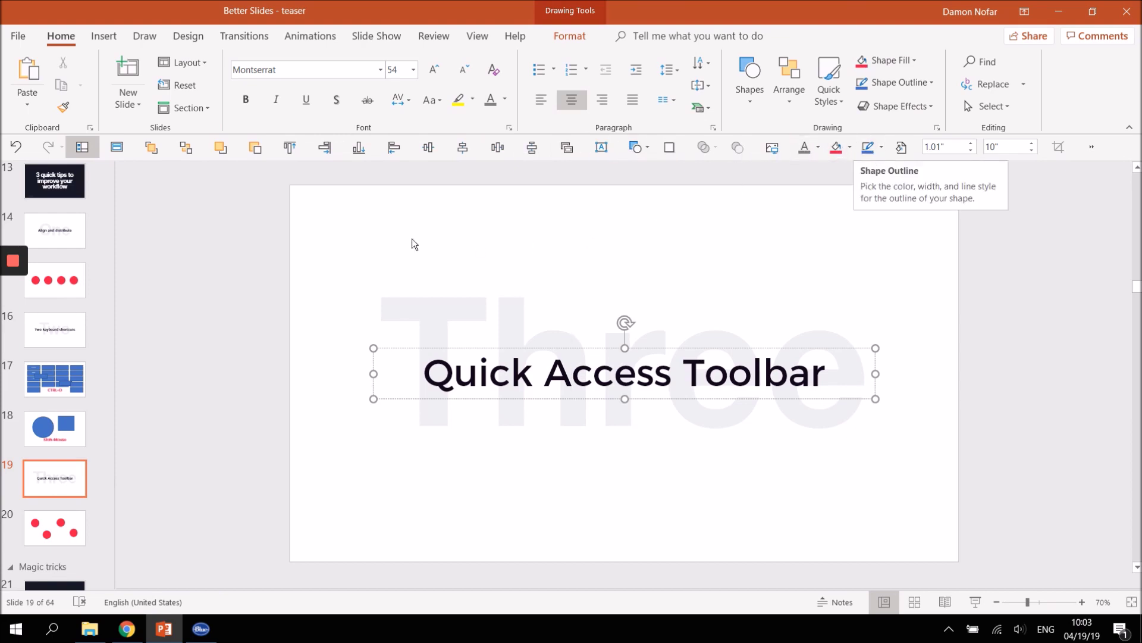
{"action": "left_click", "coordinate": [55, 527]}
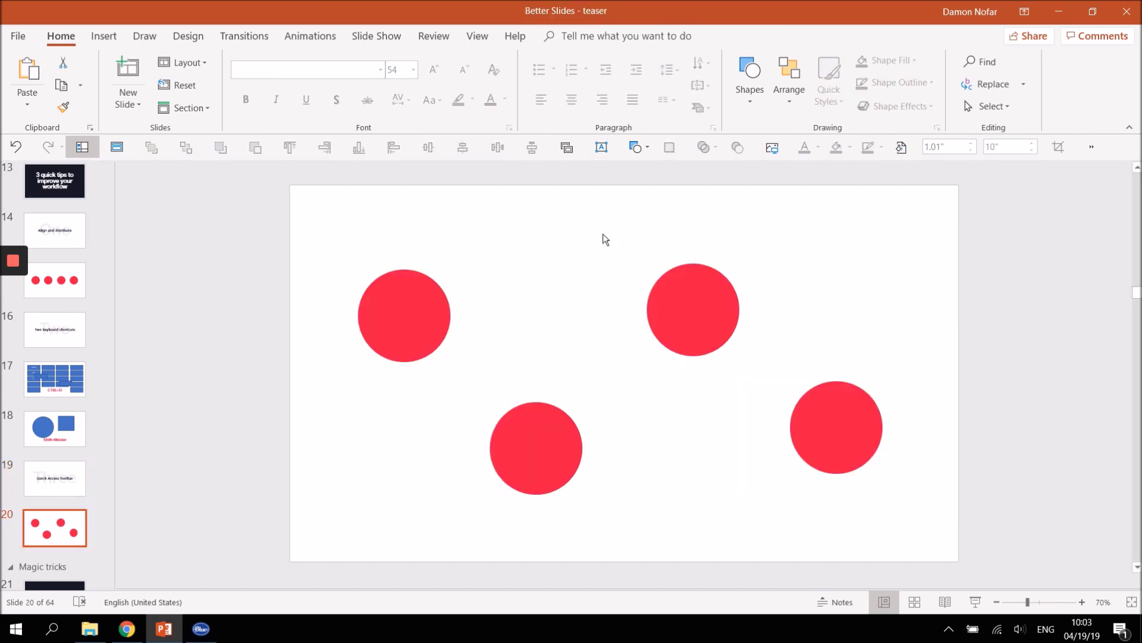
{"action": "left_click", "coordinate": [322, 258]}
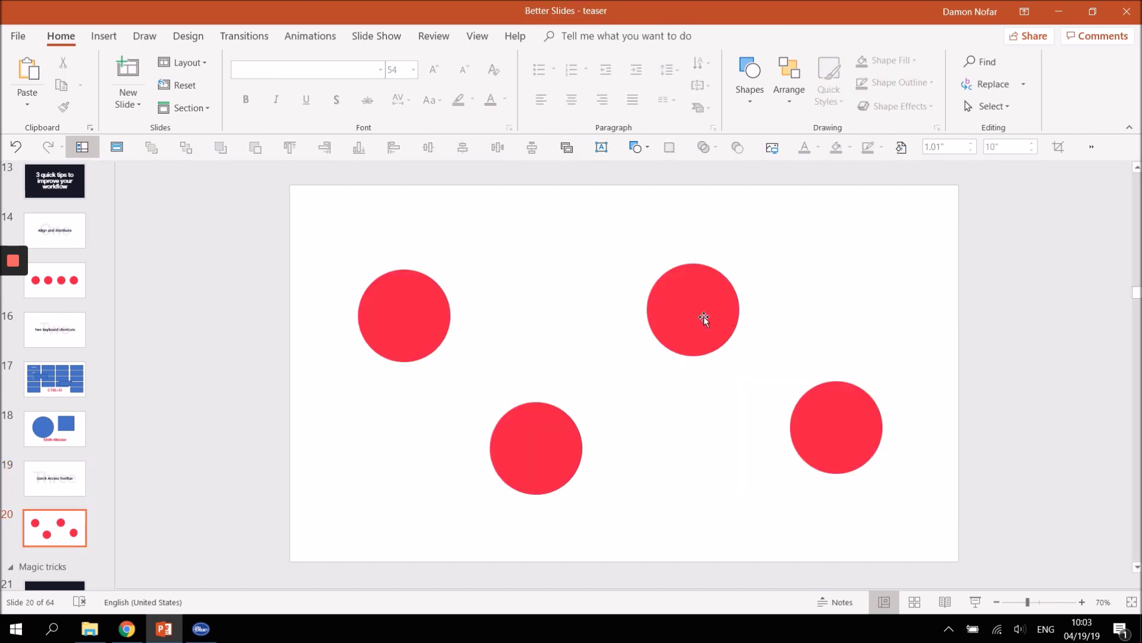
{"action": "left_click_drag", "start_coordinate": [257, 213], "coordinate": [959, 538]}
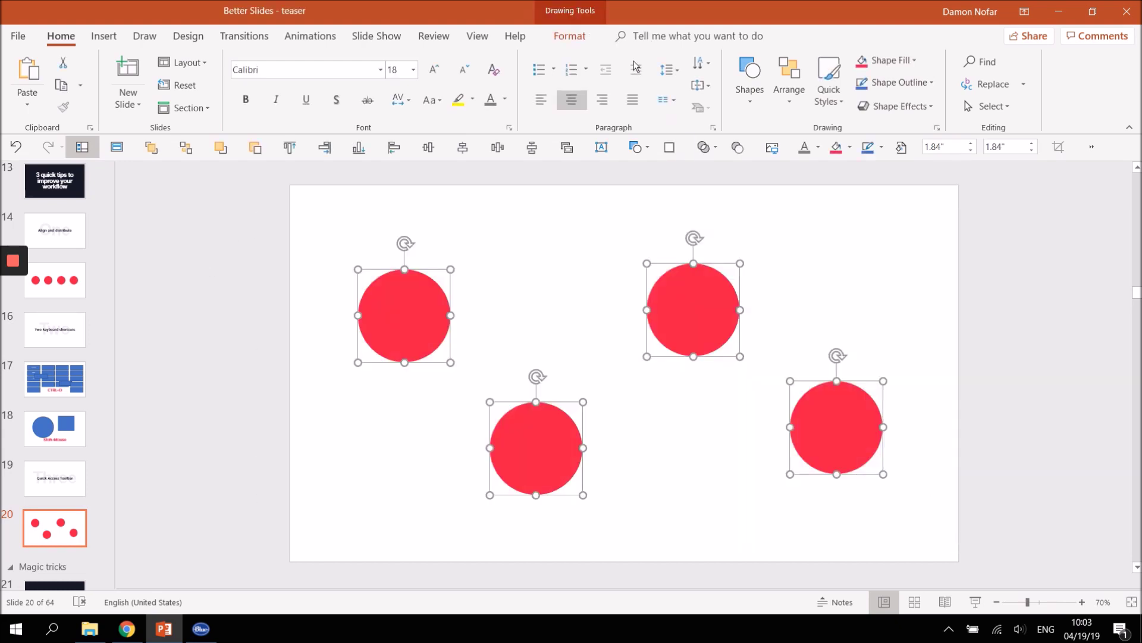
- Try Align Middle and Distribute Horizontally from the Quick Access Toolbar, then undo it
{"action": "left_click", "coordinate": [570, 36]}
{"action": "left_click", "coordinate": [974, 62]}
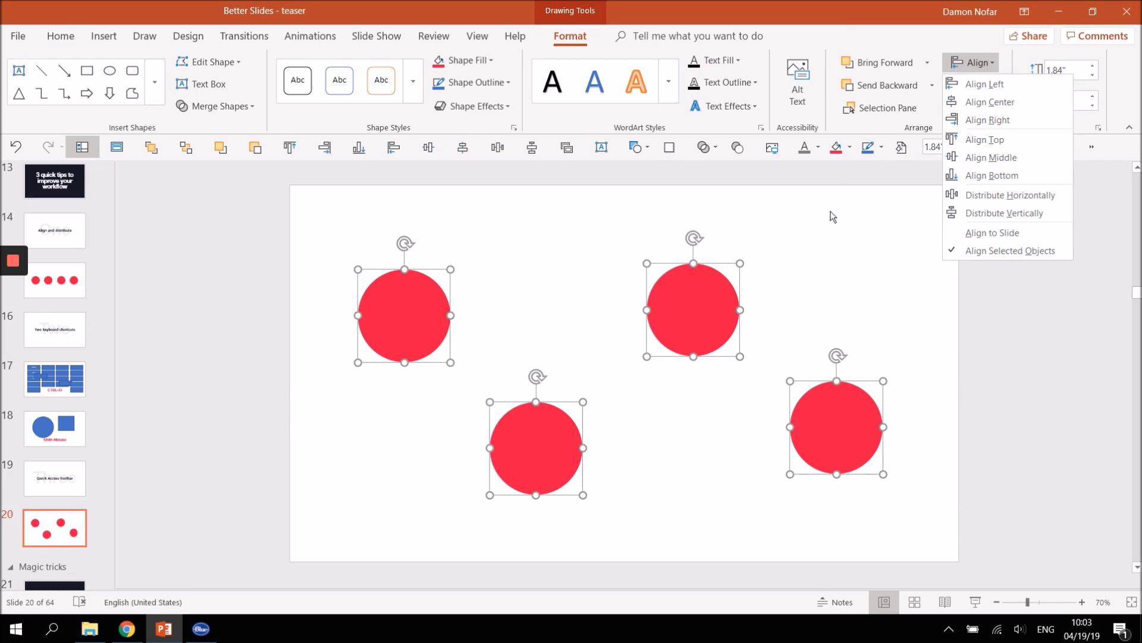
{"action": "left_click", "coordinate": [835, 244]}
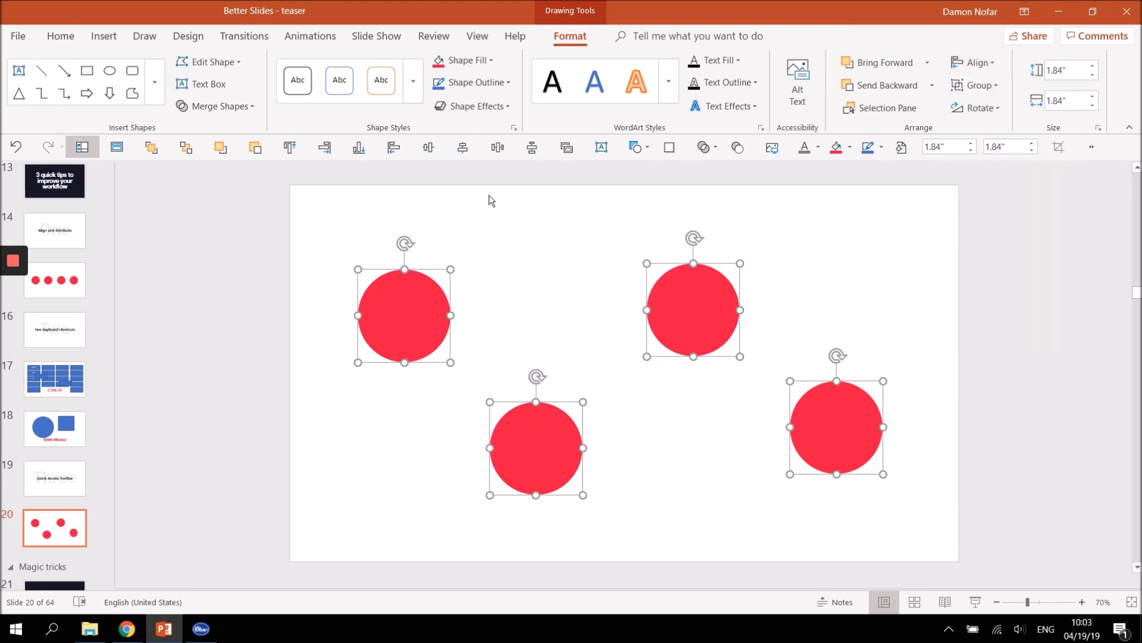
{"action": "left_click", "coordinate": [429, 148]}
{"action": "left_click", "coordinate": [496, 147]}
{"action": "left_click", "coordinate": [560, 233]}
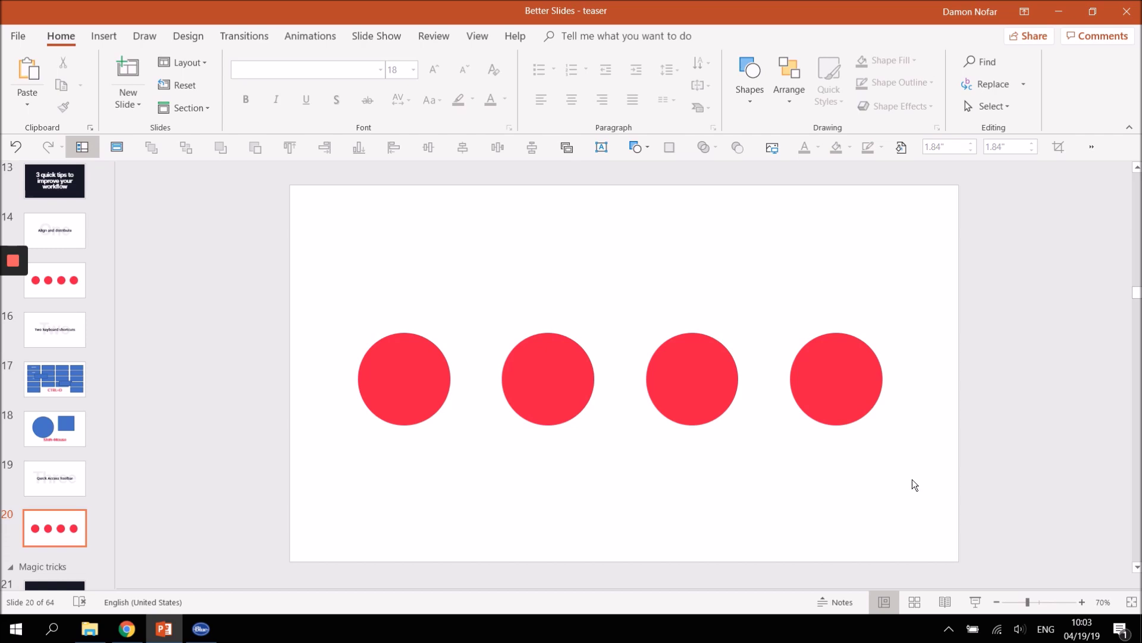
{"action": "key", "text": "ctrl+z"}
{"action": "key", "text": "ctrl+z"}
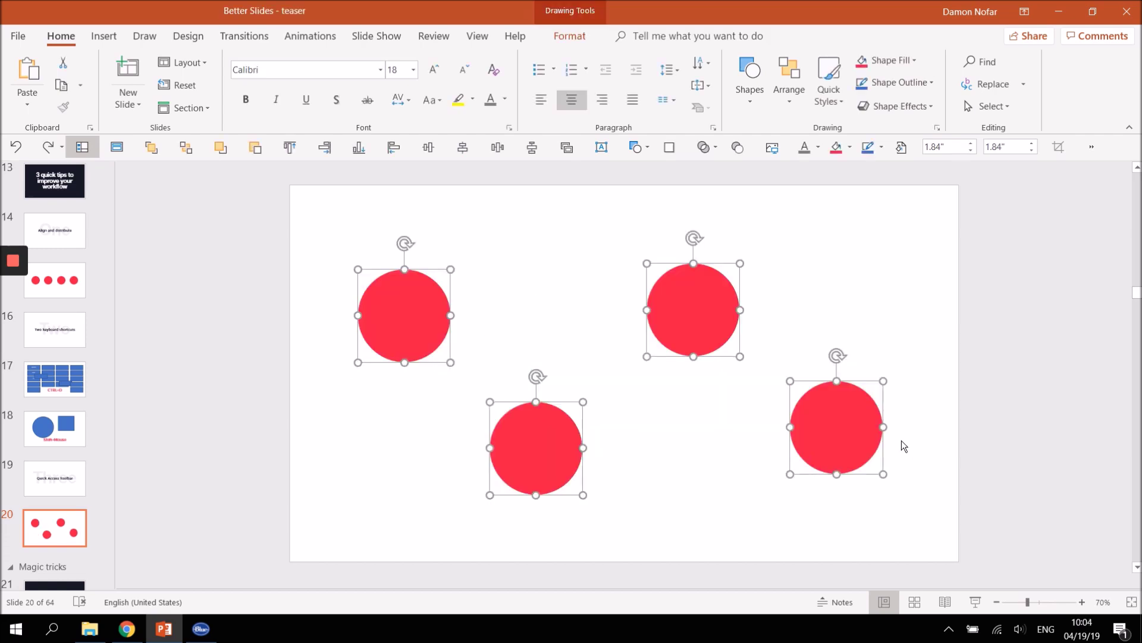
- Reapply Align Middle and Distribute Horizontally to set the circles in an even row
{"action": "left_click", "coordinate": [429, 148]}
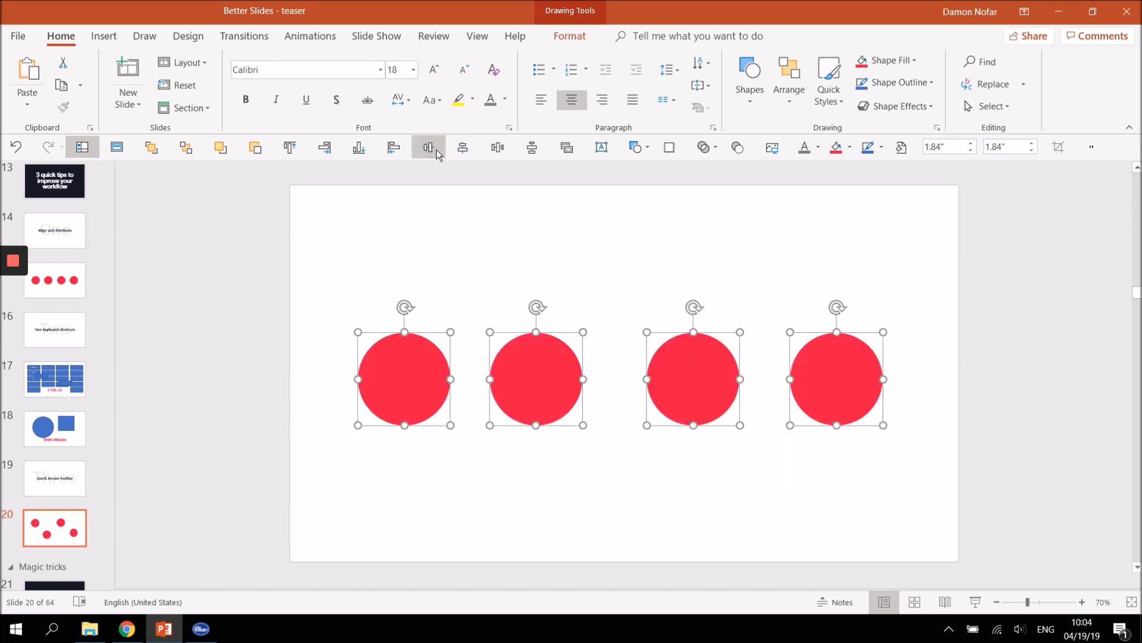
{"action": "left_click", "coordinate": [508, 149]}
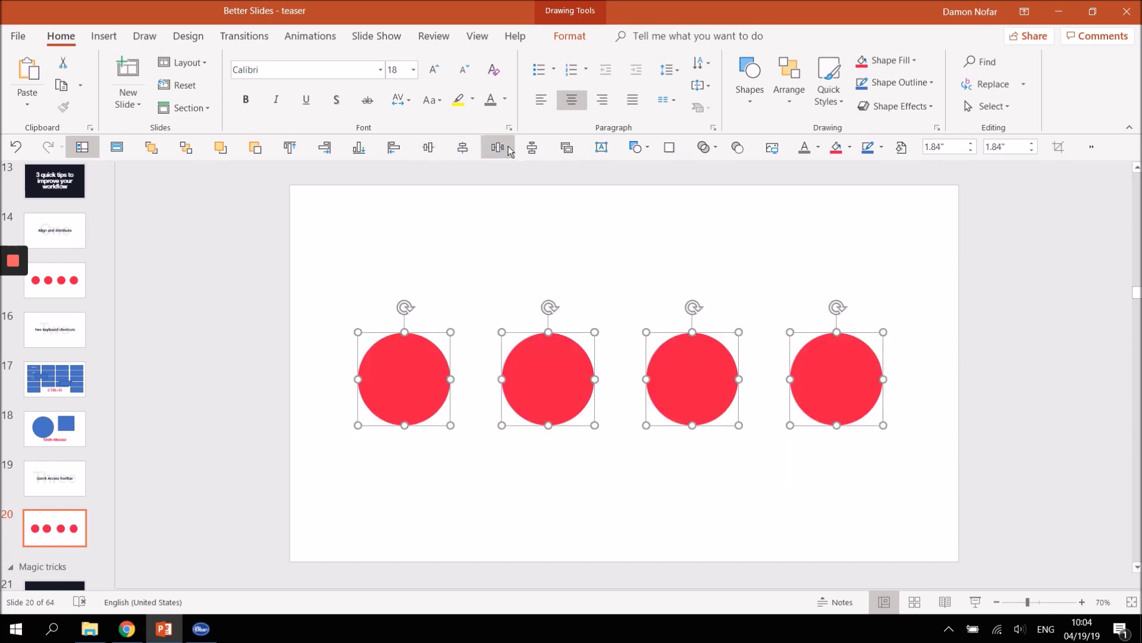
{"action": "left_click", "coordinate": [601, 247]}
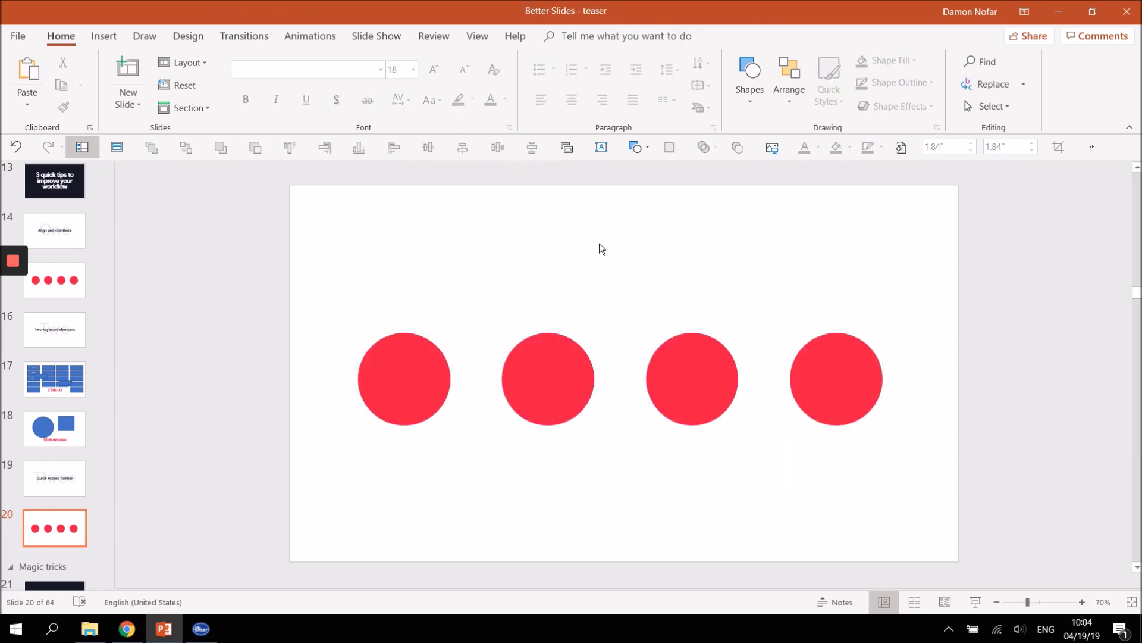
{"action": "right_click", "coordinate": [1062, 73]}
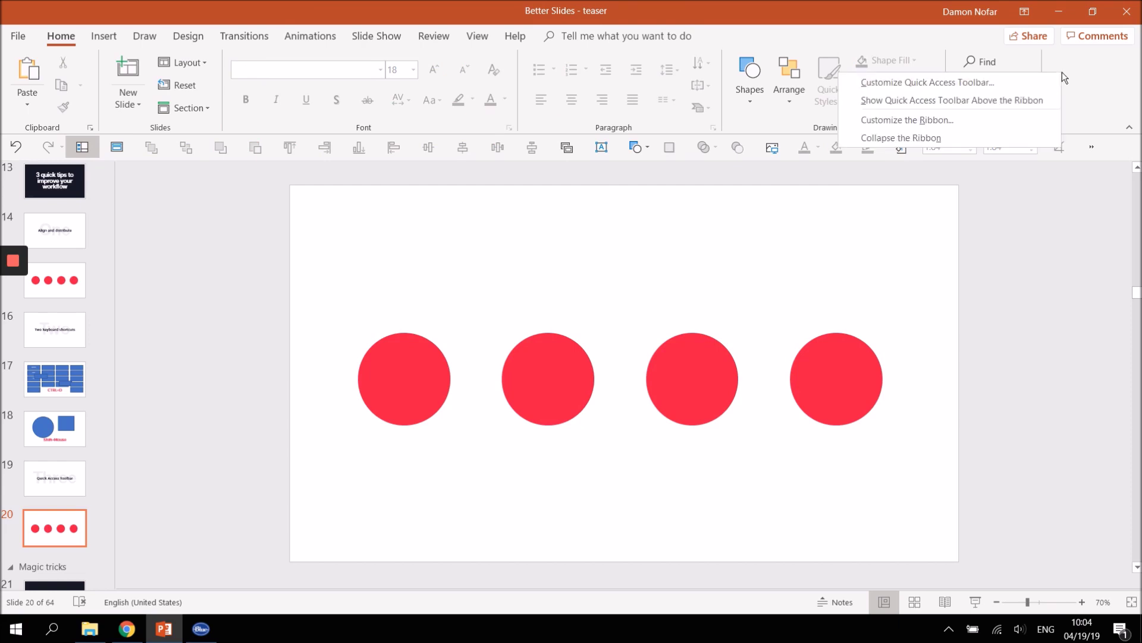
{"action": "left_click", "coordinate": [929, 83]}
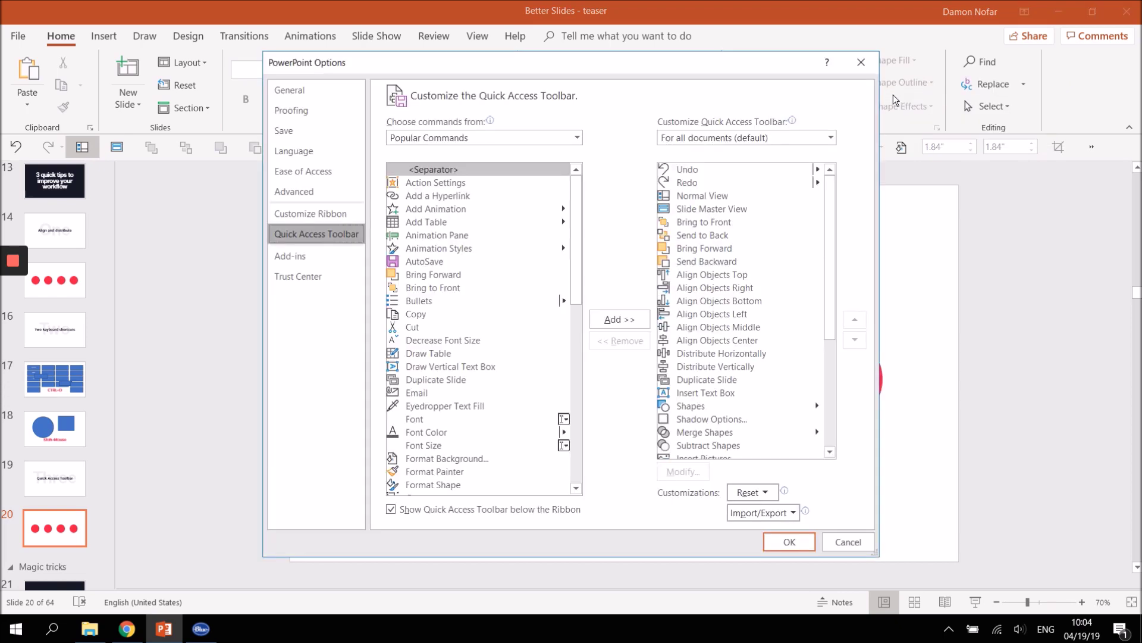
{"action": "mouse_move", "coordinate": [575, 214]}
{"action": "left_mouse_down"}
{"action": "mouse_move", "coordinate": [581, 427]}
{"action": "mouse_move", "coordinate": [572, 196]}
{"action": "left_mouse_up"}
{"action": "scroll", "coordinate": [744, 309], "scroll_direction": "down", "scroll_amount": 5}
{"action": "scroll", "coordinate": [744, 310], "scroll_direction": "up", "scroll_amount": 5}
{"action": "left_click", "coordinate": [848, 540]}
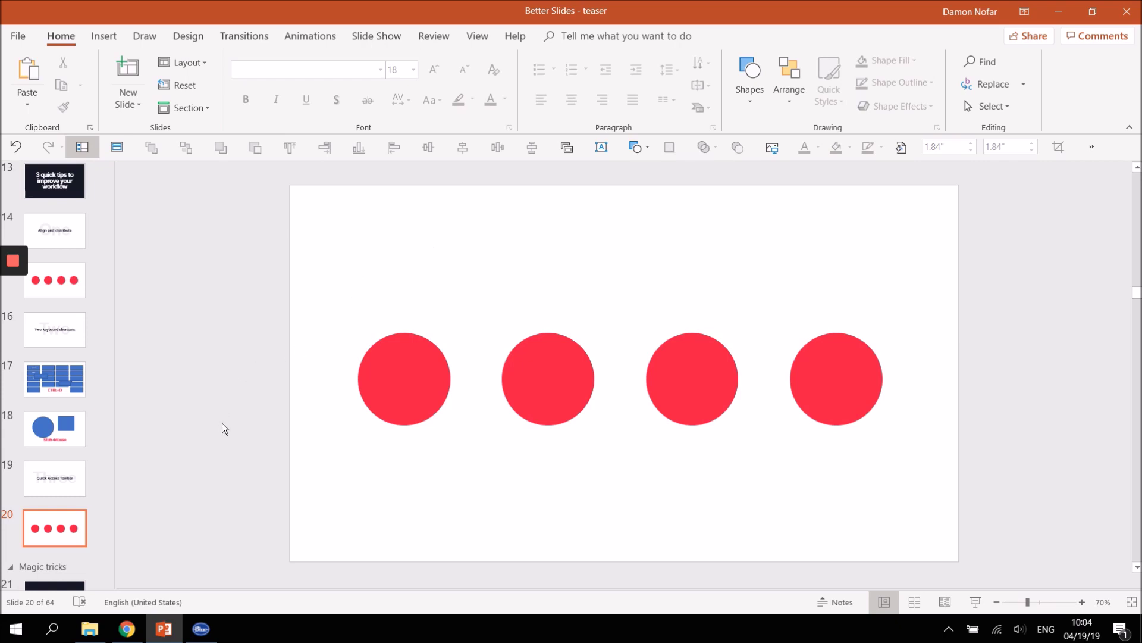
- Move through slides 21 and 22 to slide 23, 'Turning bullets into shapes'
{"action": "key", "text": "Page_Down"}
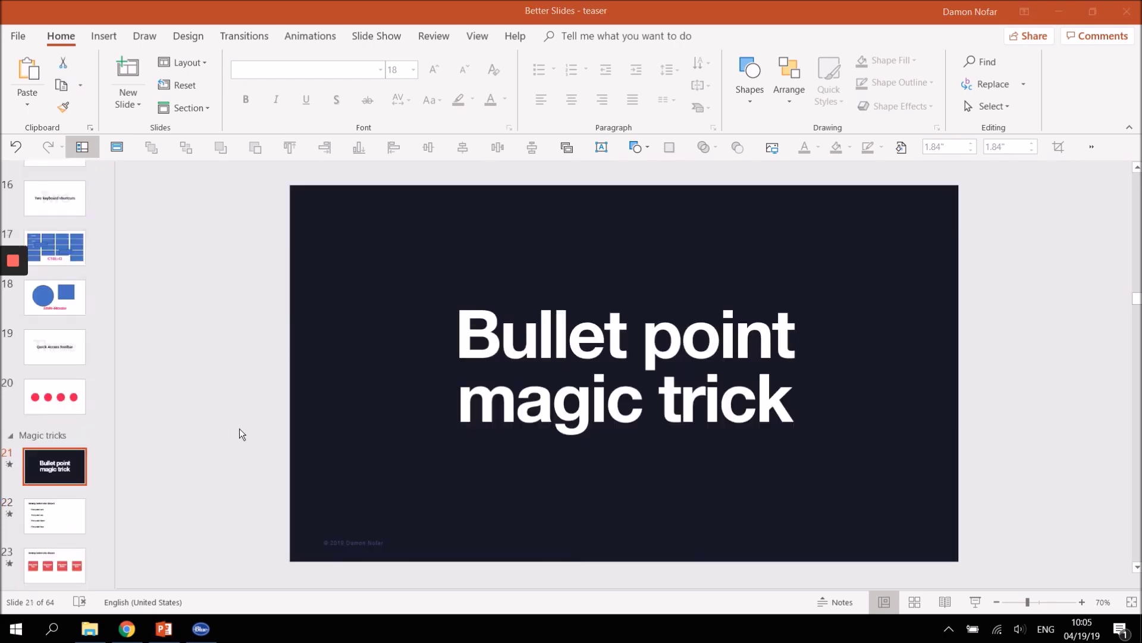
{"action": "left_click", "coordinate": [50, 509]}
{"action": "scroll", "coordinate": [52, 494], "scroll_direction": "down", "scroll_amount": 1}
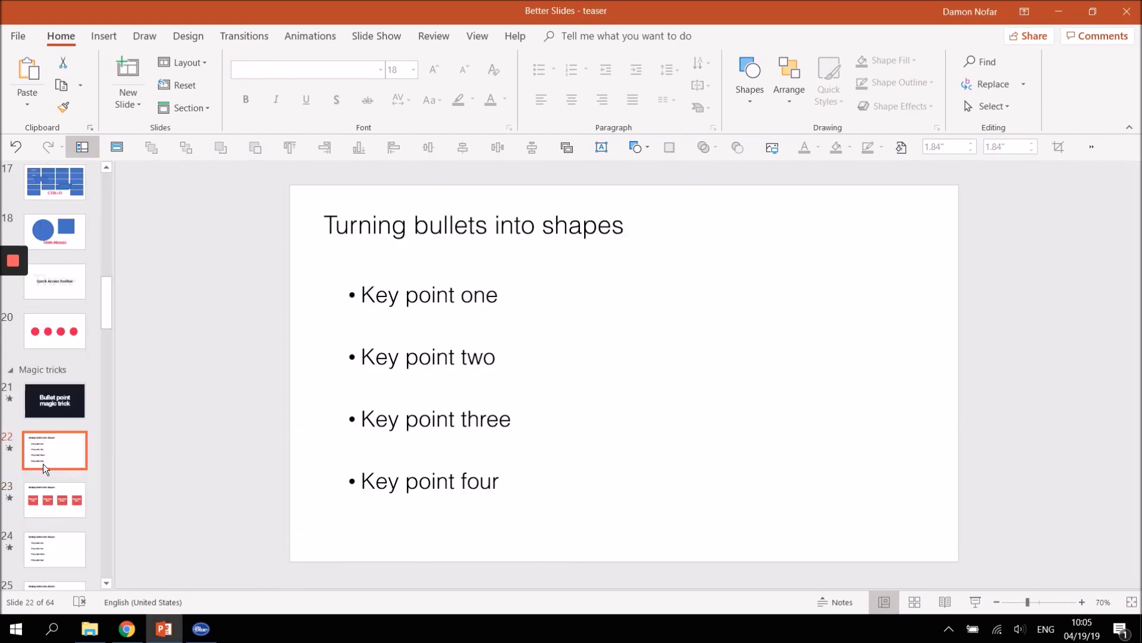
{"action": "left_click", "coordinate": [52, 495]}
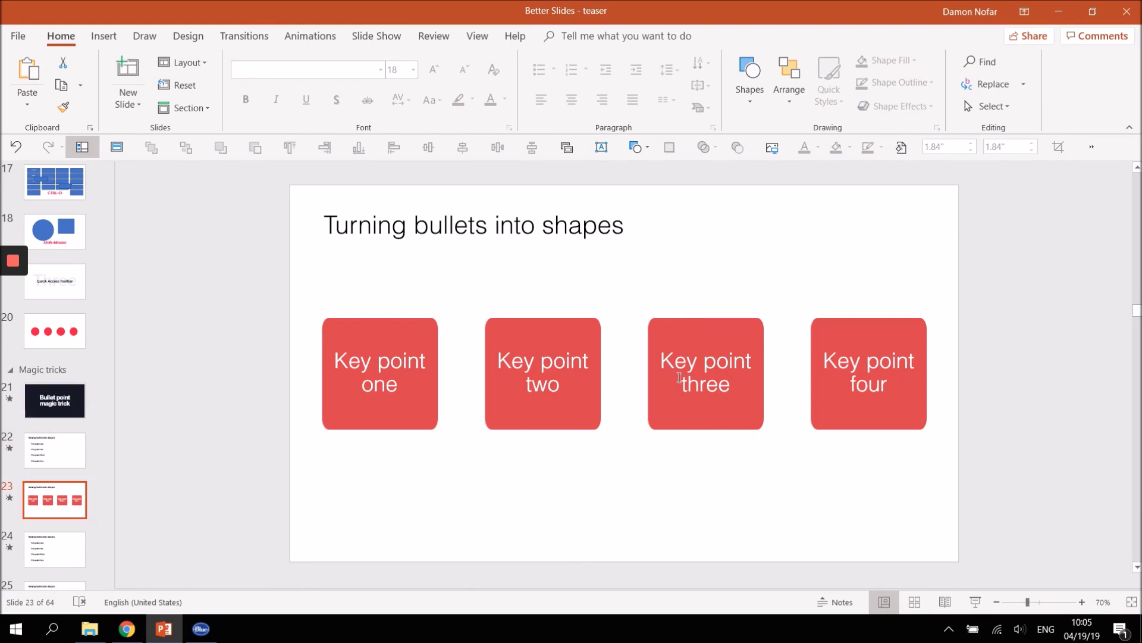
- Convert slide 24's four bullet points into a Basic Cycle SmartArt graphic
{"action": "left_click", "coordinate": [63, 548]}
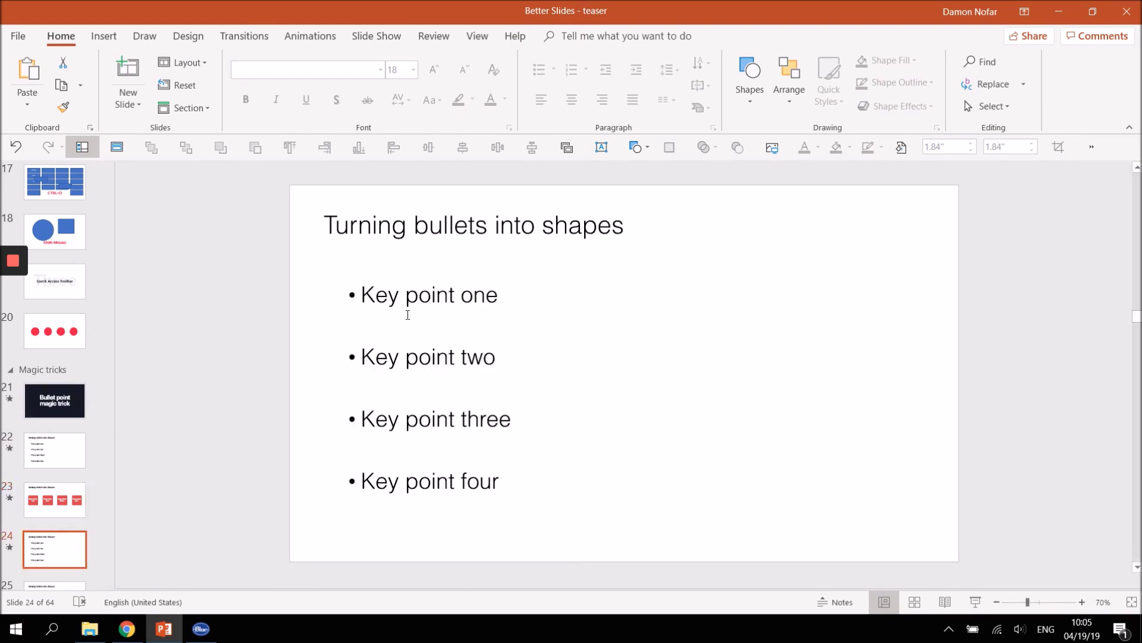
{"action": "left_click", "coordinate": [421, 277]}
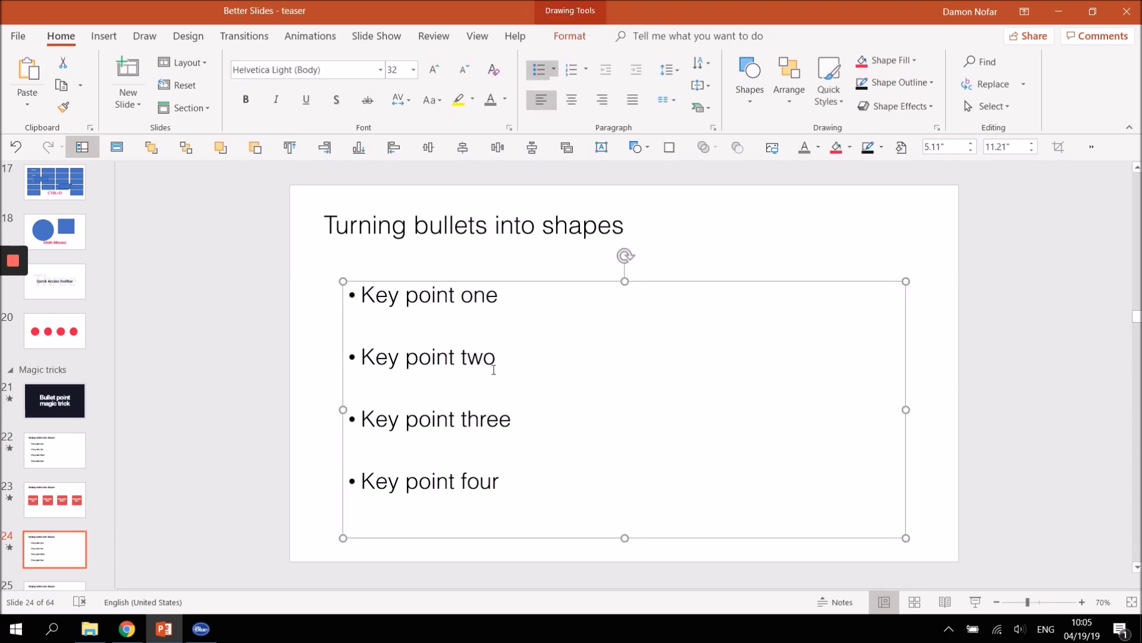
{"action": "mouse_move", "coordinate": [373, 294]}
{"action": "left_mouse_down"}
{"action": "mouse_move", "coordinate": [506, 485]}
{"action": "mouse_move", "coordinate": [361, 341]}
{"action": "mouse_move", "coordinate": [410, 280]}
{"action": "left_mouse_up"}
{"action": "left_click", "coordinate": [411, 279]}
{"action": "left_click", "coordinate": [422, 277]}
{"action": "left_click", "coordinate": [694, 108]}
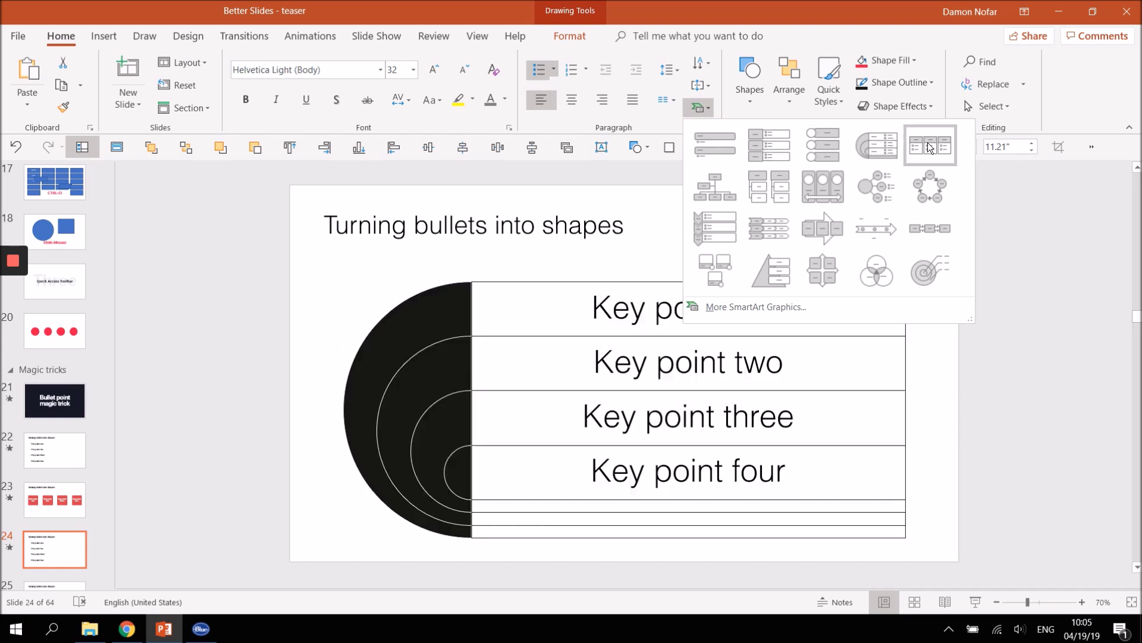
{"action": "left_click", "coordinate": [929, 192]}
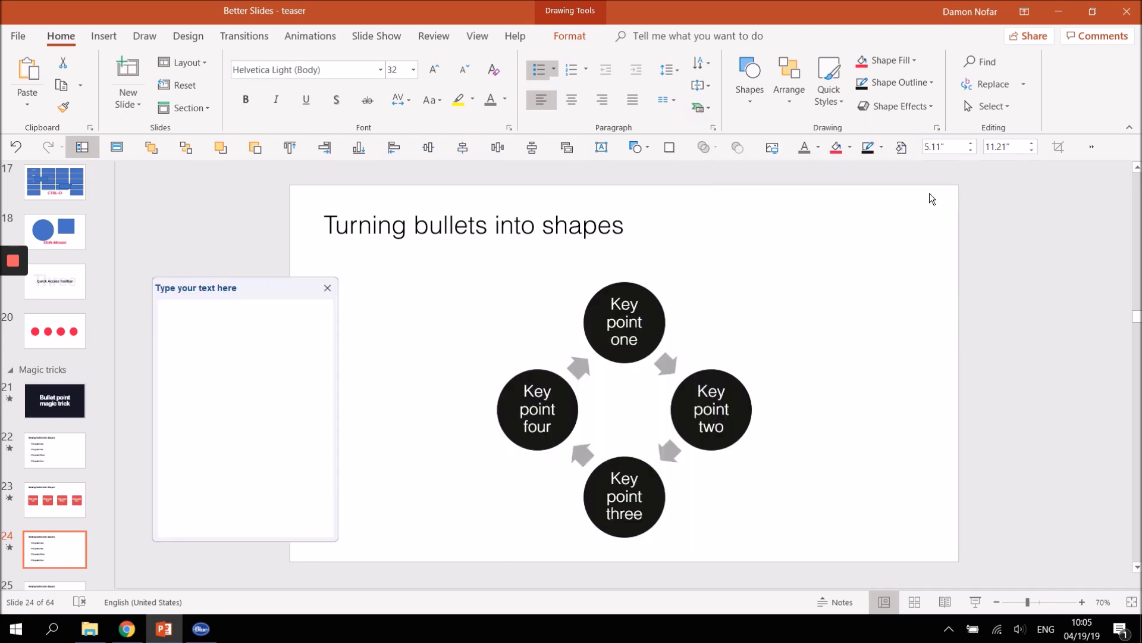
- Fill the cycle's first circle with red
{"action": "right_click", "coordinate": [641, 364]}
{"action": "left_click", "coordinate": [684, 382]}
{"action": "left_click", "coordinate": [668, 262]}
{"action": "type", "text": "gdgdgd"}
{"action": "left_click", "coordinate": [811, 344]}
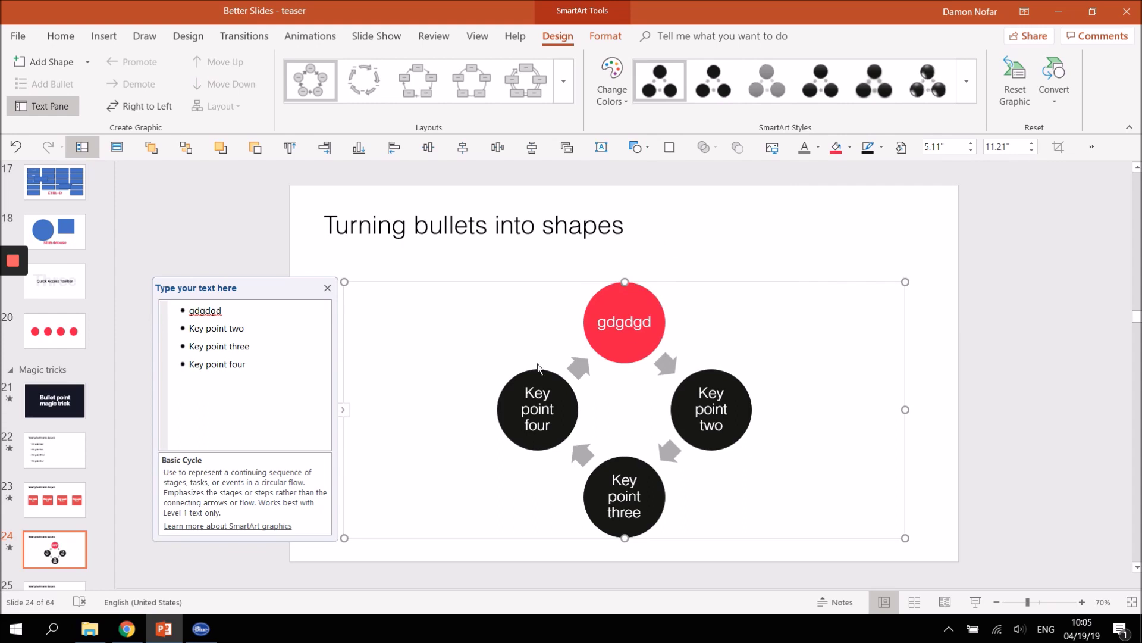
{"action": "scroll", "coordinate": [55, 476], "scroll_direction": "down", "scroll_amount": 2}
- Convert slide 25's four key-point bullets into a Continuous Block Process graphic
{"action": "left_click", "coordinate": [62, 532]}
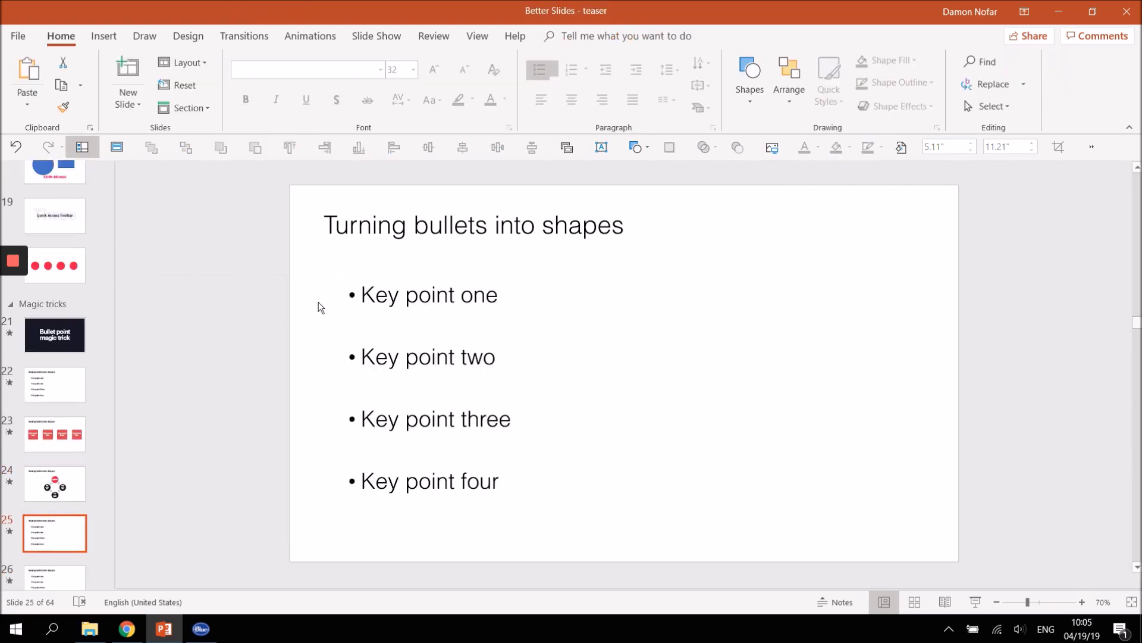
{"action": "left_click", "coordinate": [370, 281]}
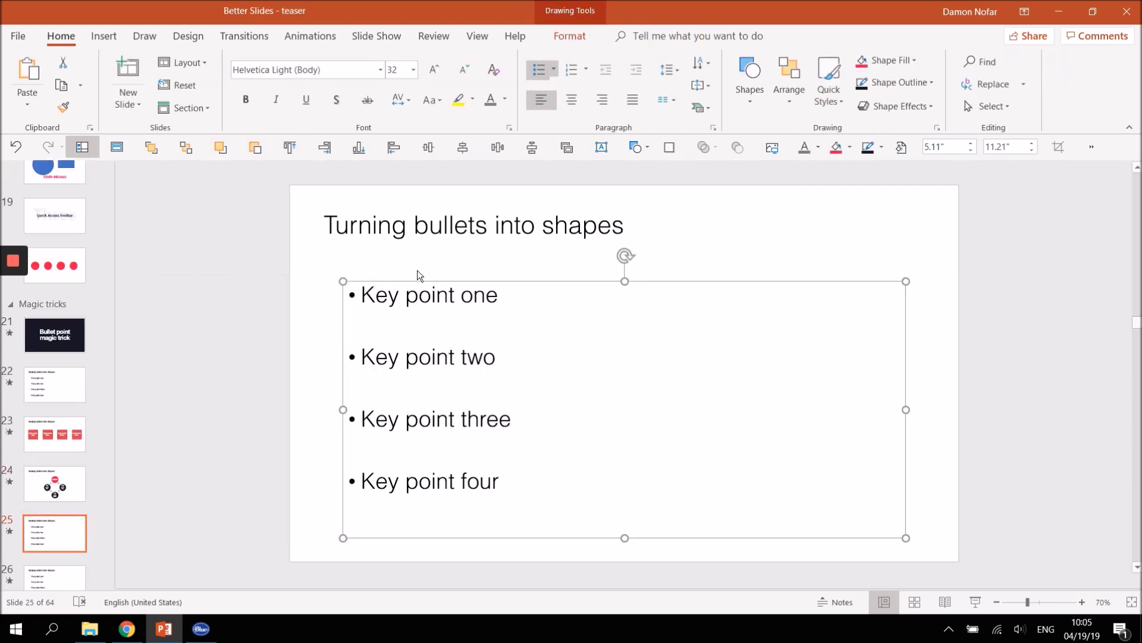
{"action": "left_click", "coordinate": [707, 110]}
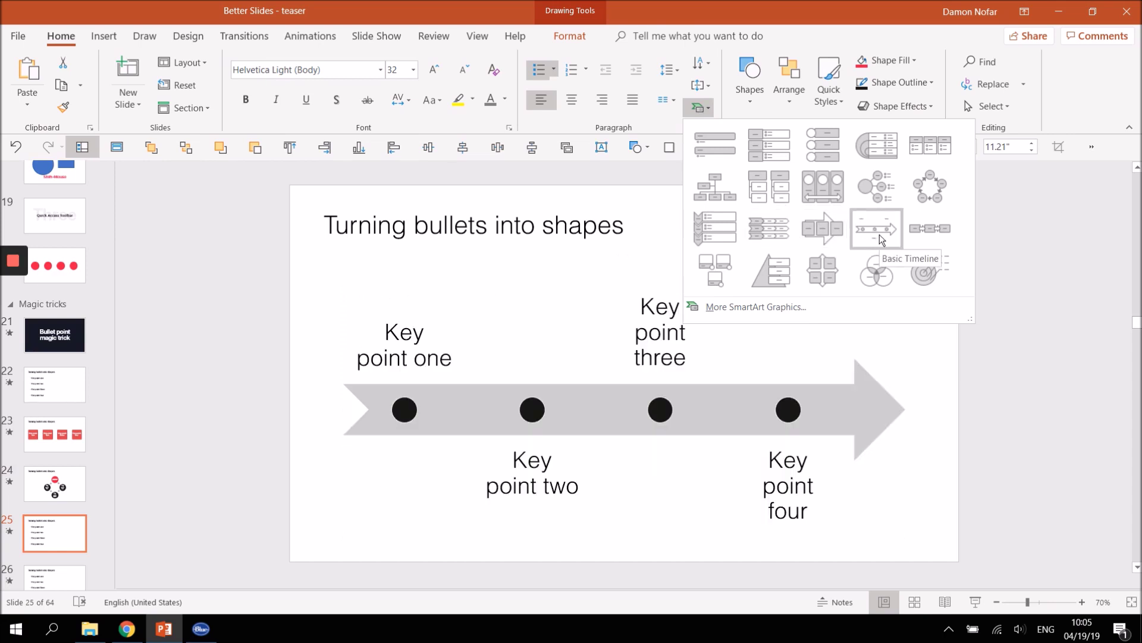
{"action": "left_click", "coordinate": [826, 235]}
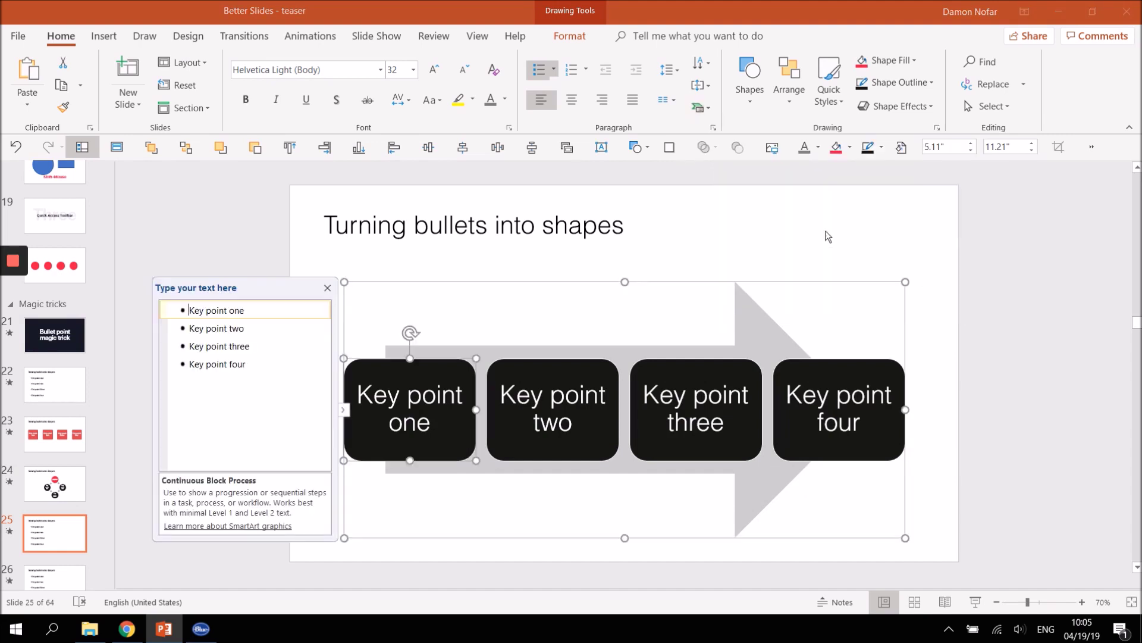
- Fill the Key point one block with blue
{"action": "right_click", "coordinate": [445, 379]}
{"action": "left_click", "coordinate": [486, 398]}
{"action": "left_click", "coordinate": [489, 268]}
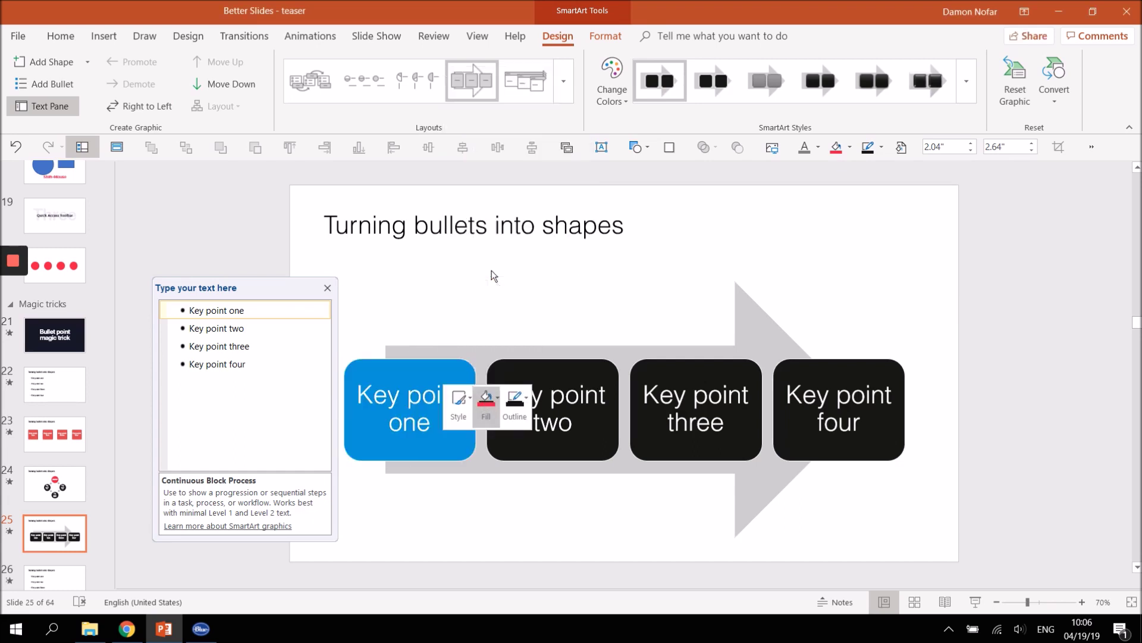
{"action": "left_click", "coordinate": [1027, 347]}
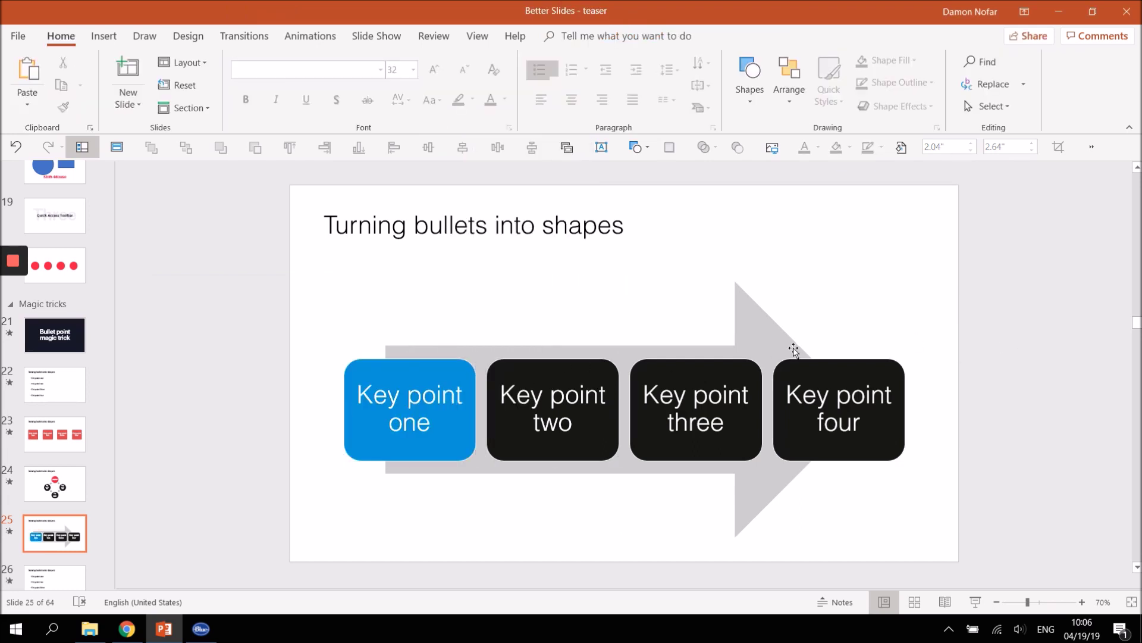
{"action": "scroll", "coordinate": [67, 476], "scroll_direction": "down", "scroll_amount": 1}
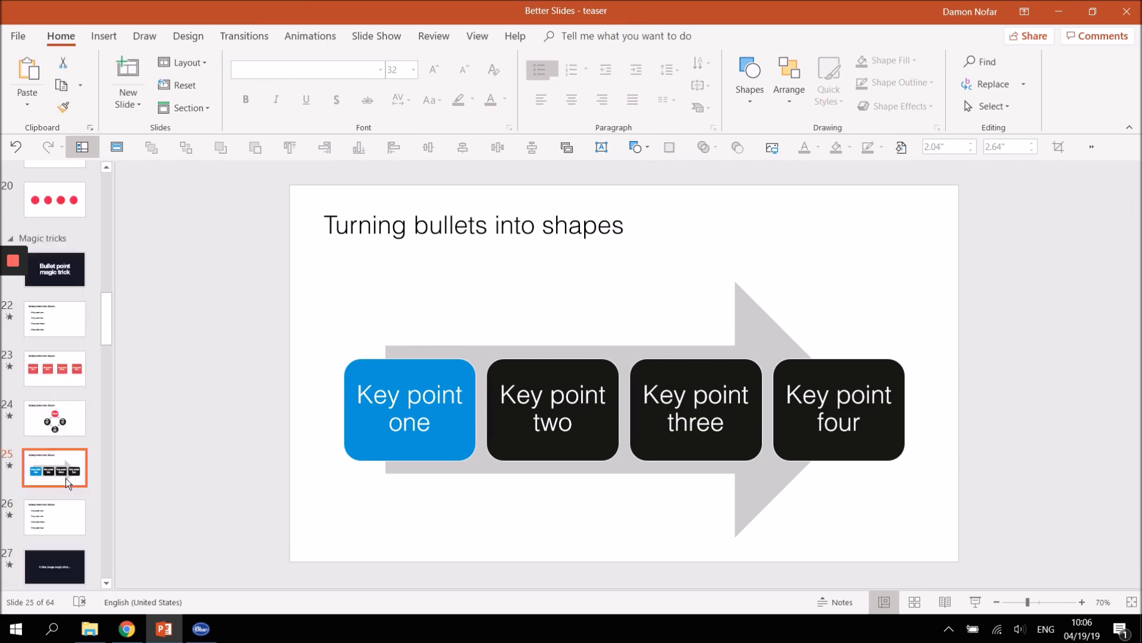
- Convert slide 26's four key points into a Pyramid List graphic, then go to slide 27
{"action": "left_click", "coordinate": [55, 512]}
{"action": "left_click", "coordinate": [461, 280]}
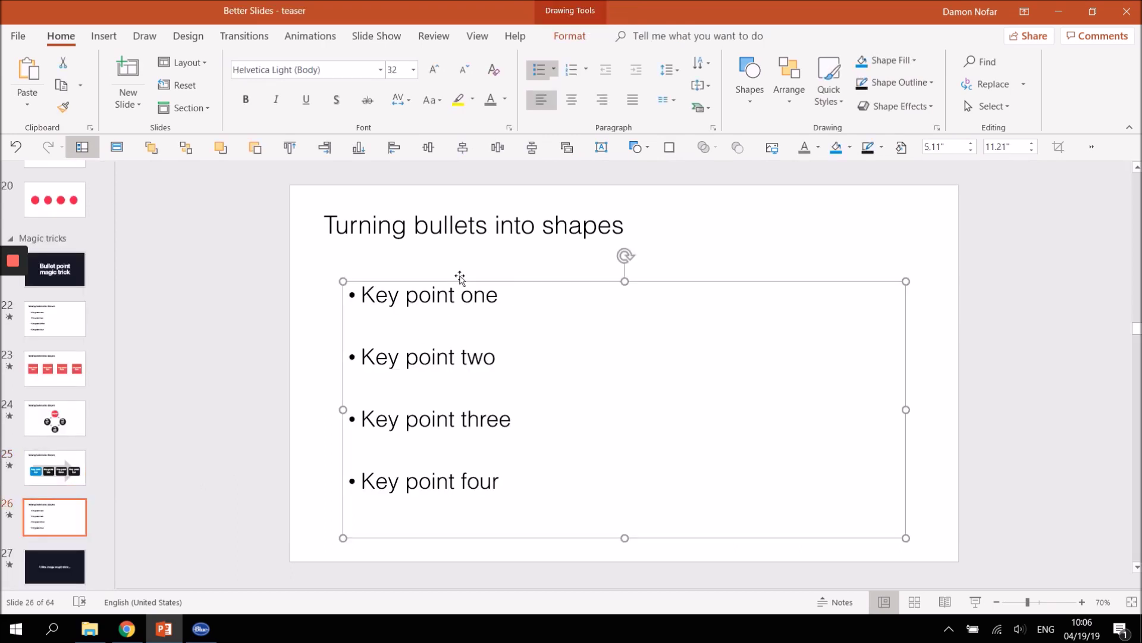
{"action": "left_click", "coordinate": [703, 109]}
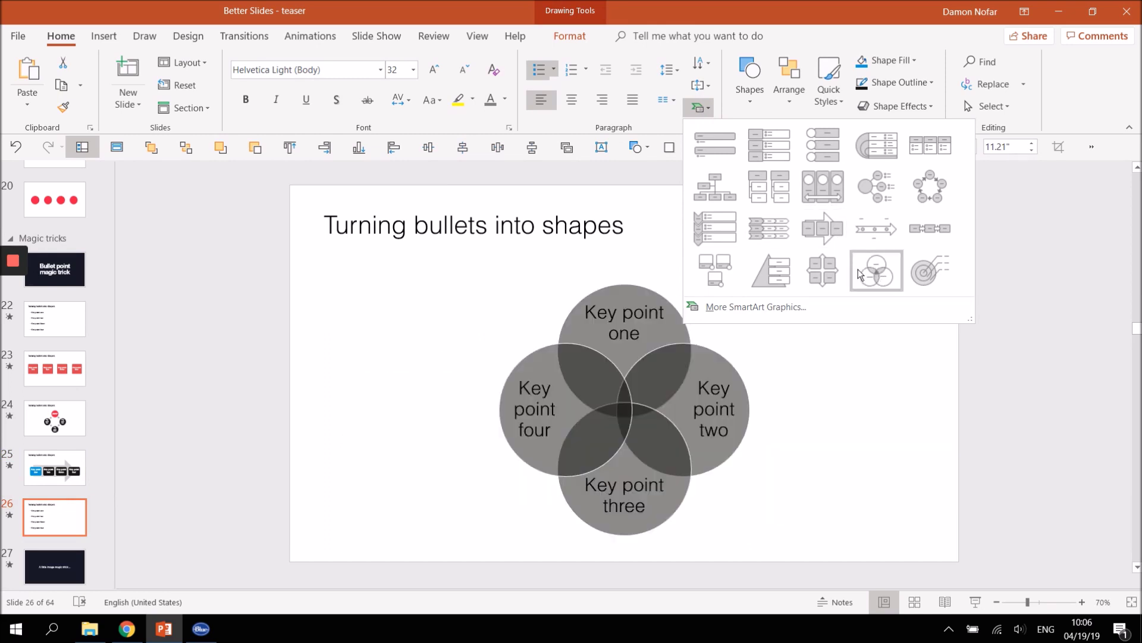
{"action": "left_click", "coordinate": [787, 278]}
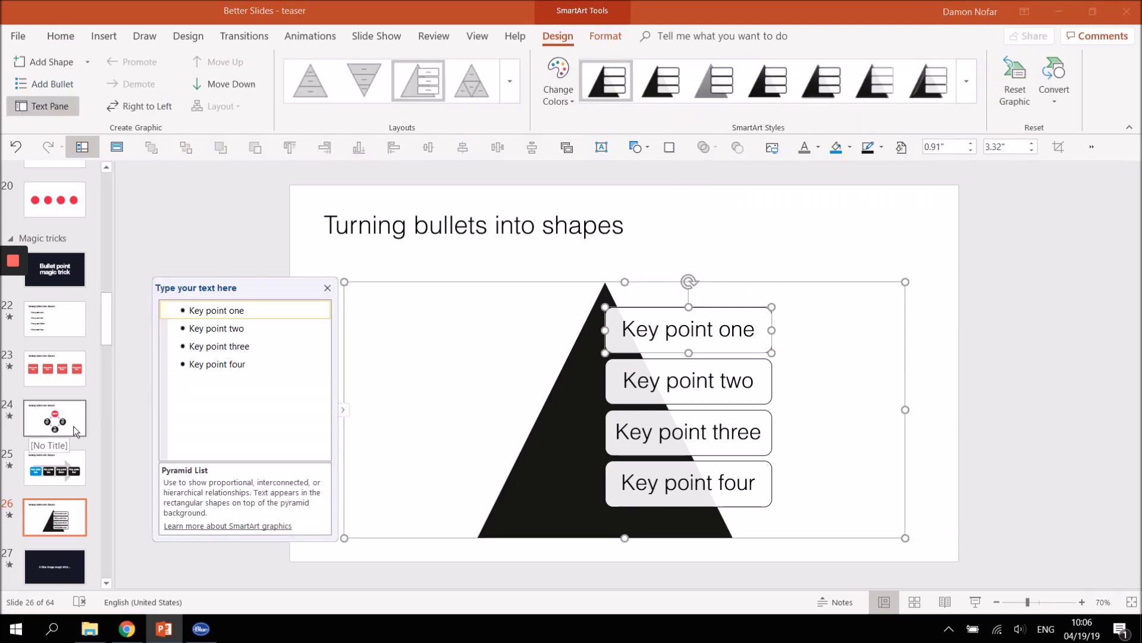
{"action": "left_click", "coordinate": [142, 479]}
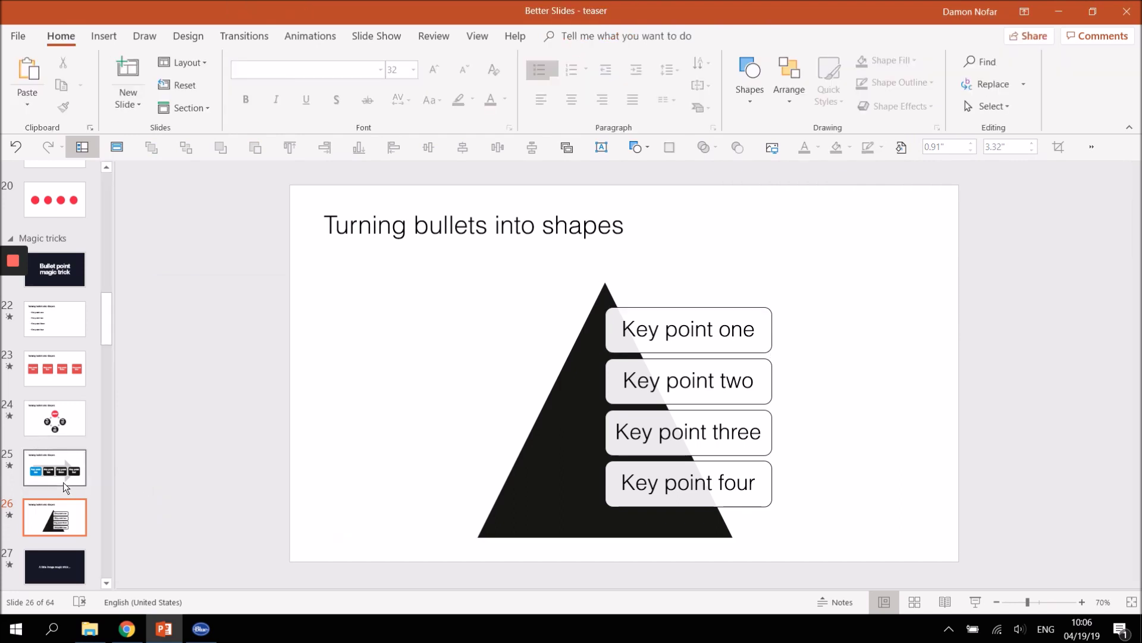
{"action": "scroll", "coordinate": [63, 482], "scroll_direction": "down", "scroll_amount": 1}
{"action": "left_click", "coordinate": [59, 498]}
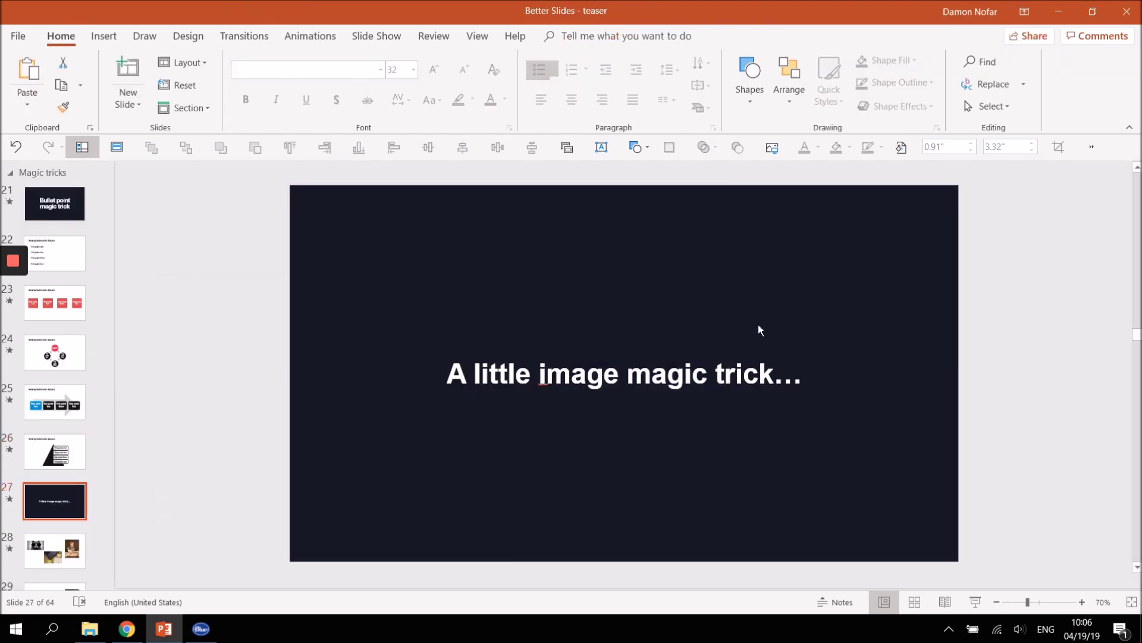
- Arrange slide 28's three photos as Titled Picture Blocks with [Text] captions
{"action": "left_click", "coordinate": [55, 541]}
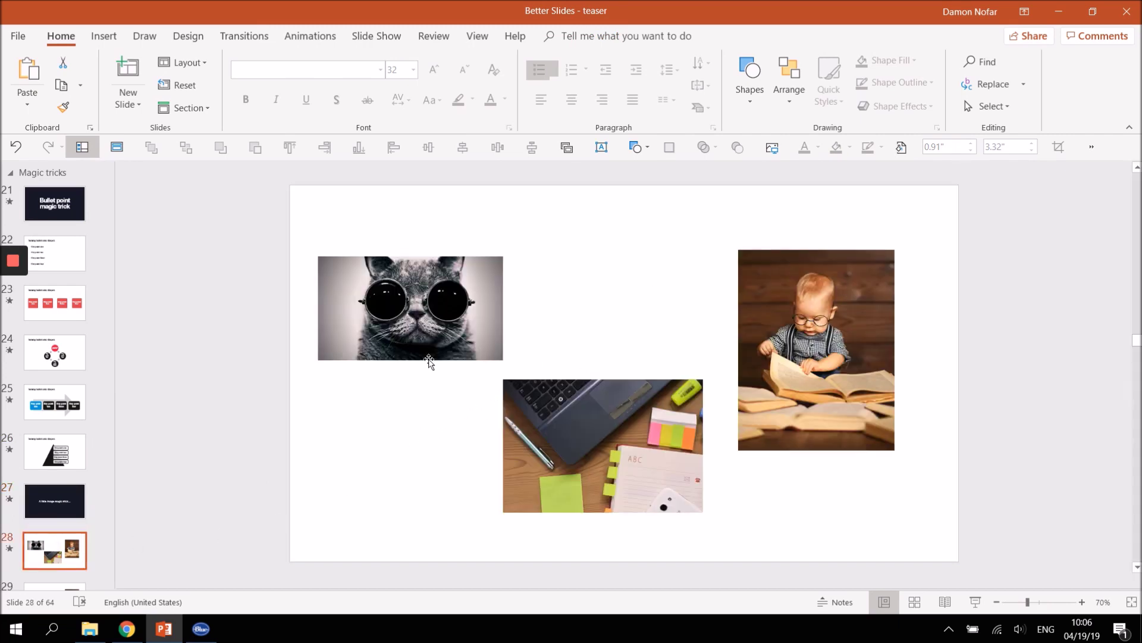
{"action": "left_click", "coordinate": [423, 408]}
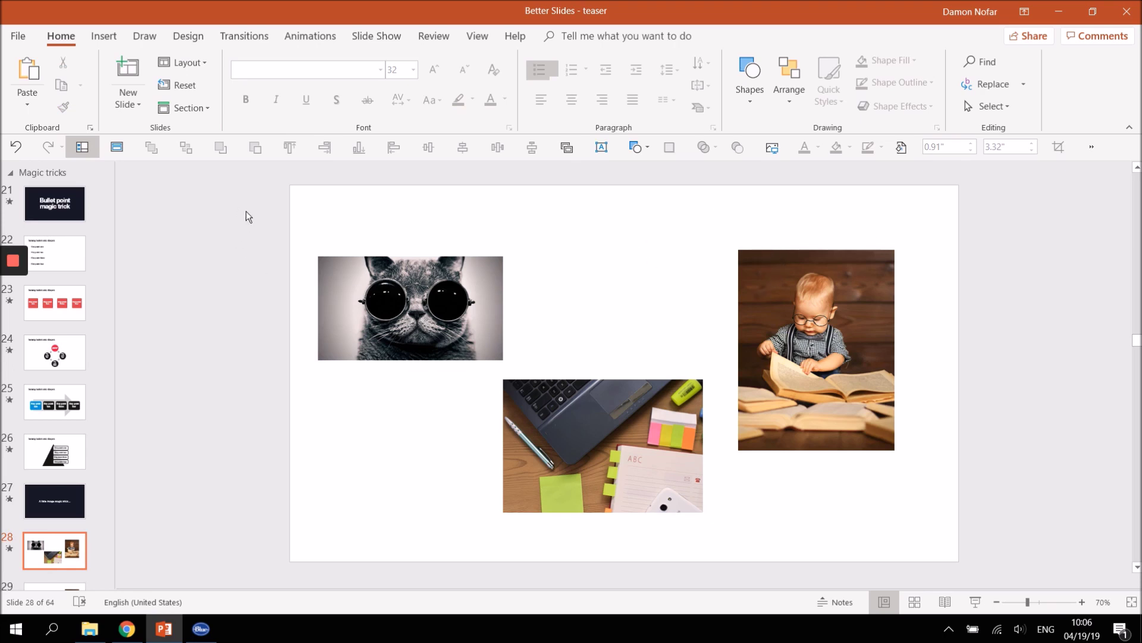
{"action": "left_click_drag", "start_coordinate": [234, 209], "coordinate": [985, 544]}
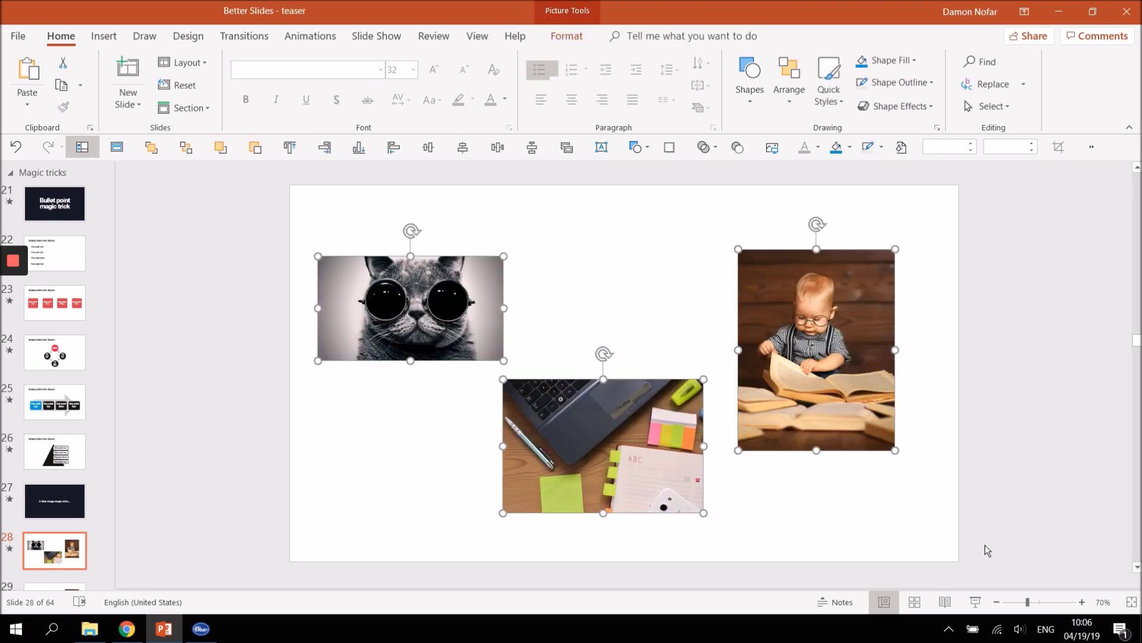
{"action": "left_click", "coordinate": [564, 36]}
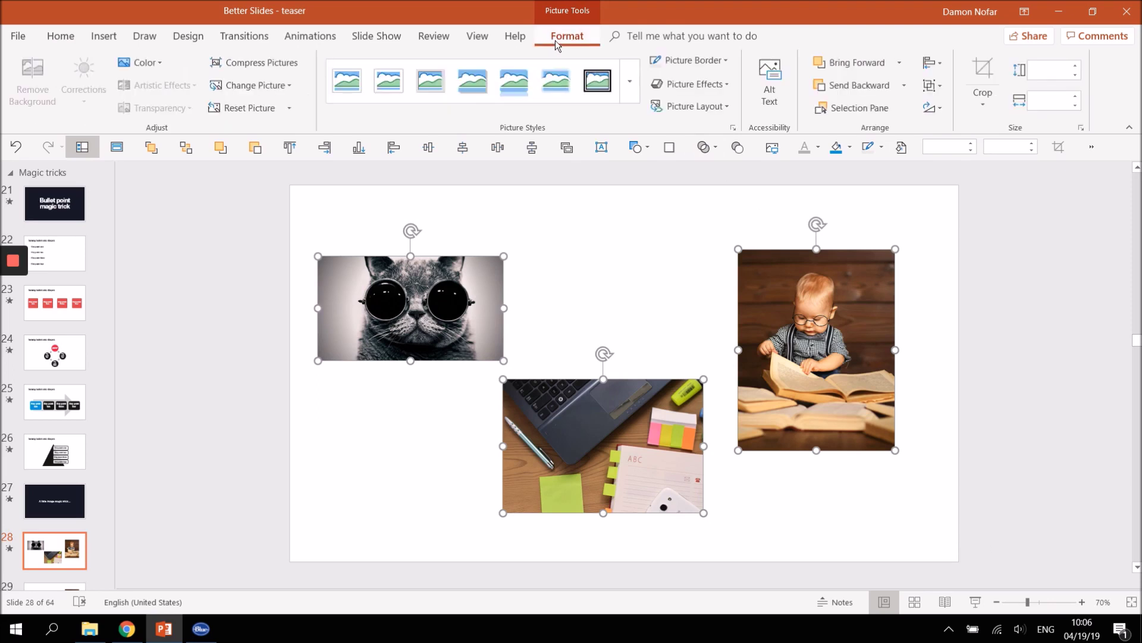
{"action": "left_click", "coordinate": [712, 108]}
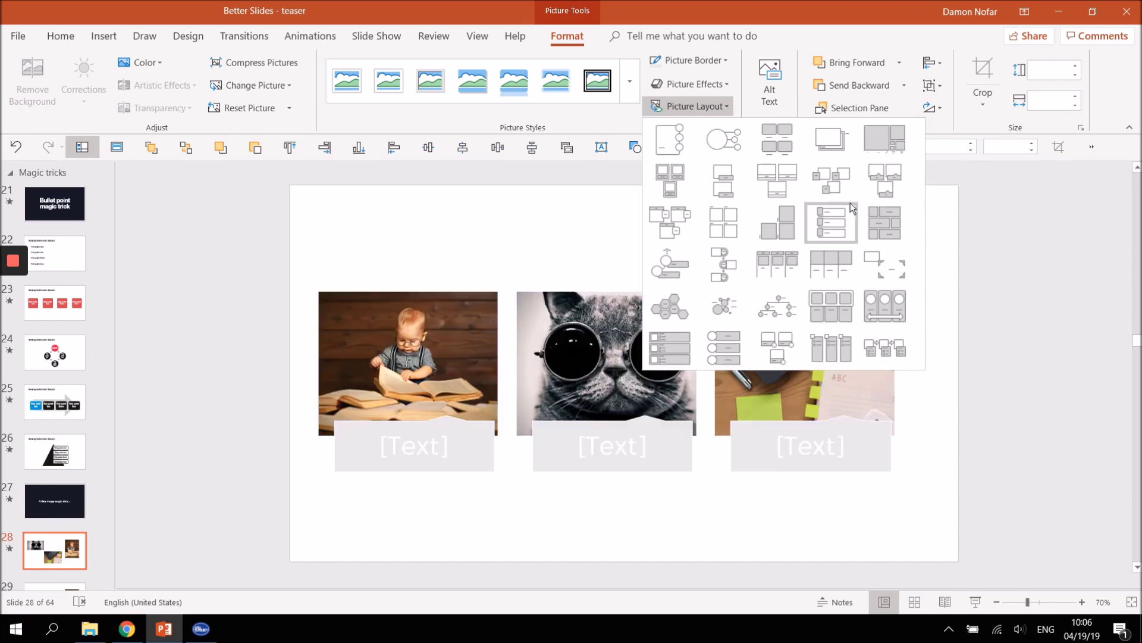
{"action": "left_click", "coordinate": [660, 232]}
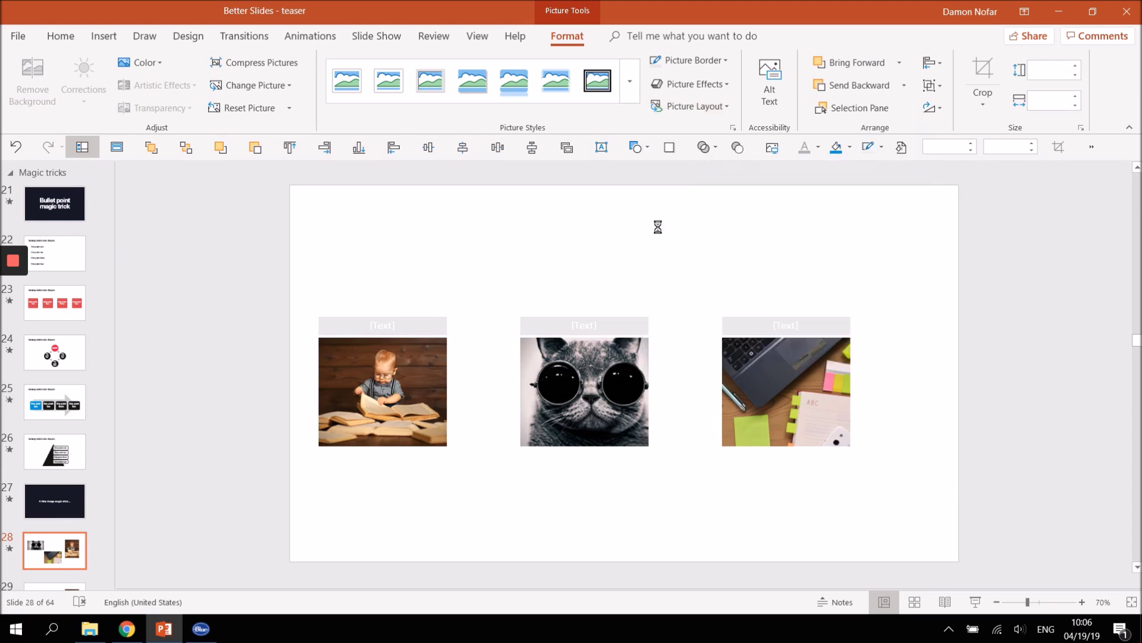
- Go to slide 30 and nudge the man-in-glasses photo slightly right and down
{"action": "left_click", "coordinate": [55, 545]}
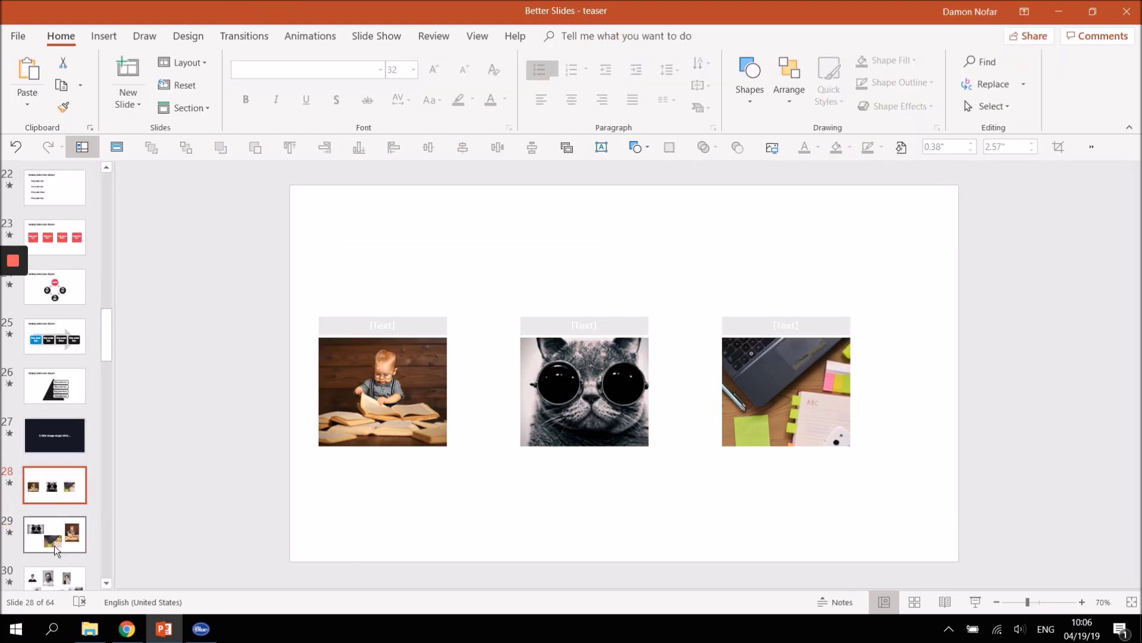
{"action": "scroll", "coordinate": [56, 538], "scroll_direction": "down", "scroll_amount": 2}
{"action": "left_click", "coordinate": [55, 533]}
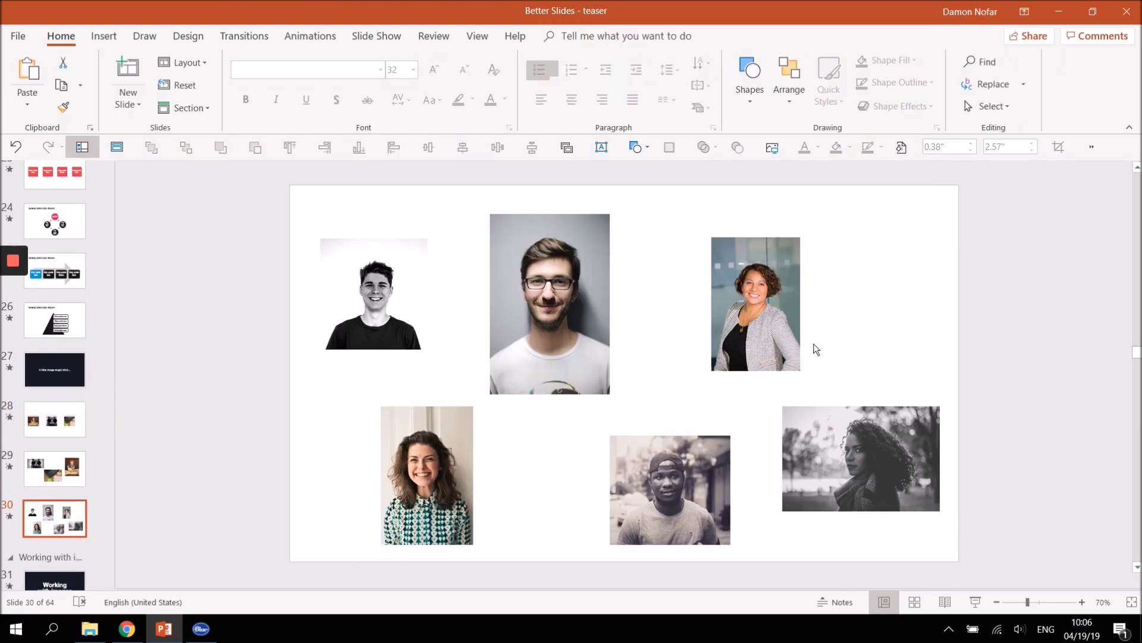
{"action": "left_click_drag", "start_coordinate": [530, 301], "coordinate": [556, 313]}
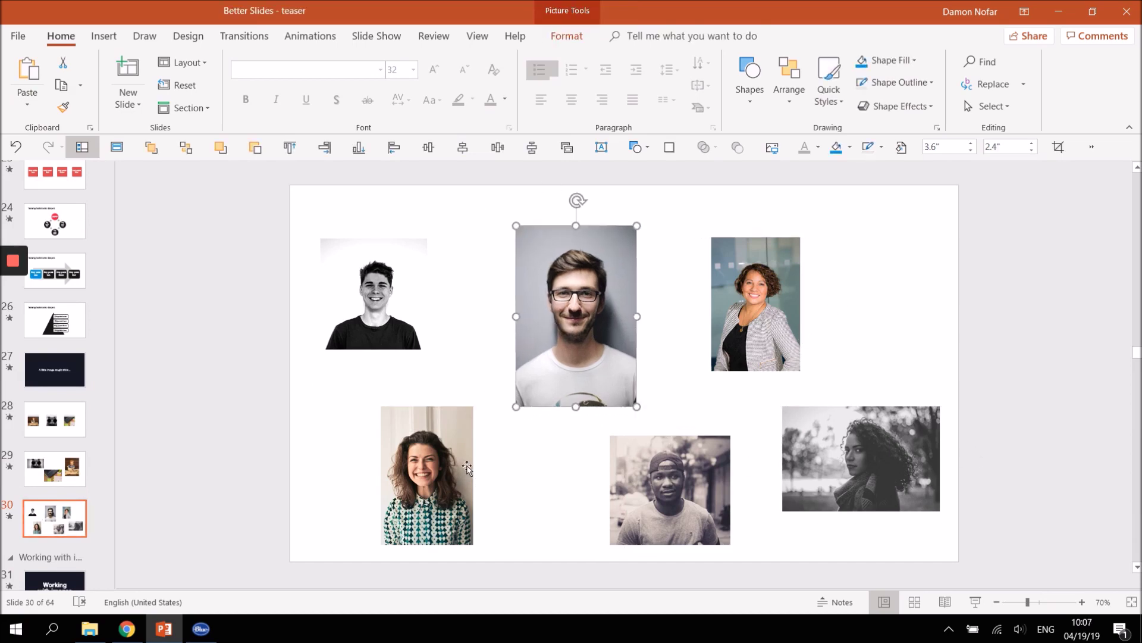
{"action": "left_click", "coordinate": [326, 387]}
- Arrange all six photos as a Bending Picture Caption List, two rows of three
{"action": "key", "text": "ctrl+a"}
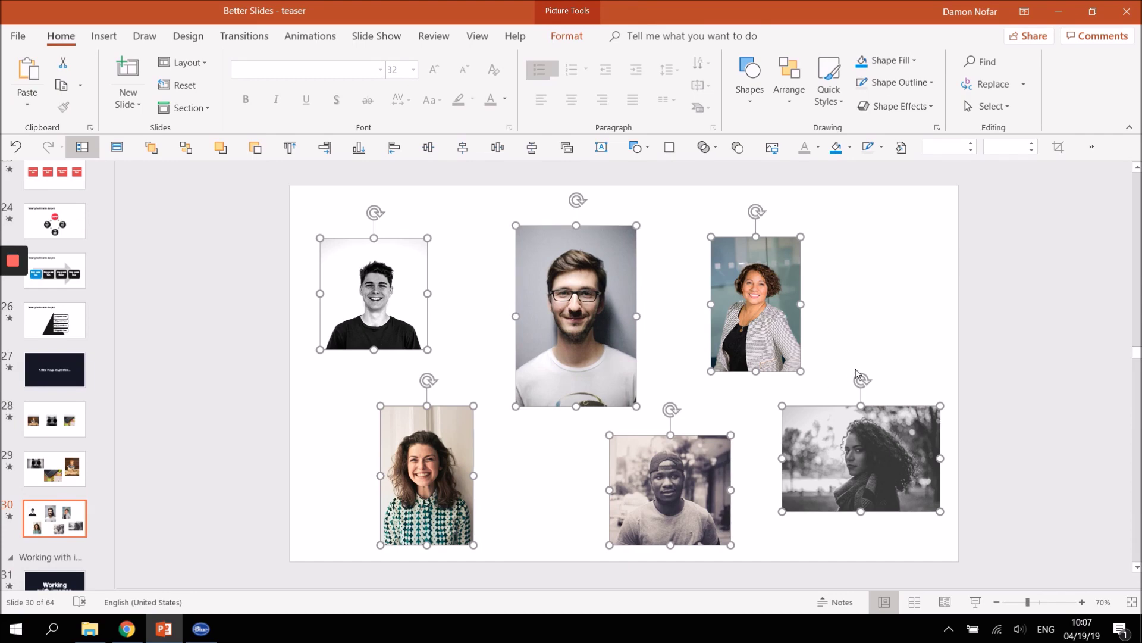
{"action": "left_click", "coordinate": [359, 397]}
{"action": "key", "text": "ctrl+a"}
{"action": "left_click", "coordinate": [347, 391]}
{"action": "left_click_drag", "start_coordinate": [260, 201], "coordinate": [1030, 576]}
{"action": "left_click", "coordinate": [567, 38]}
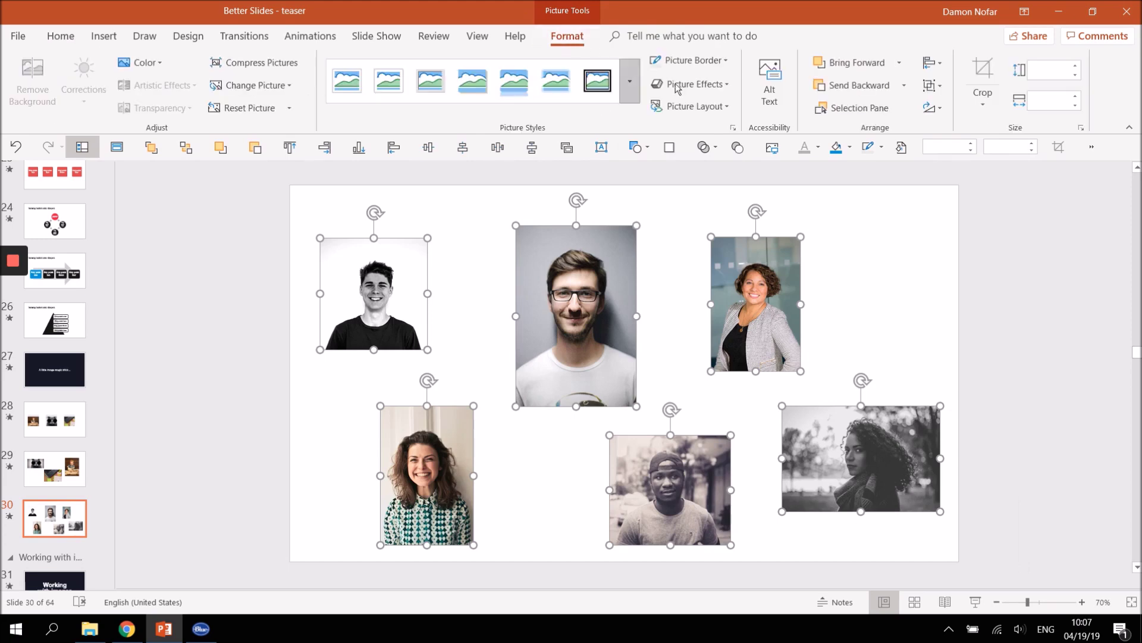
{"action": "left_click", "coordinate": [717, 108]}
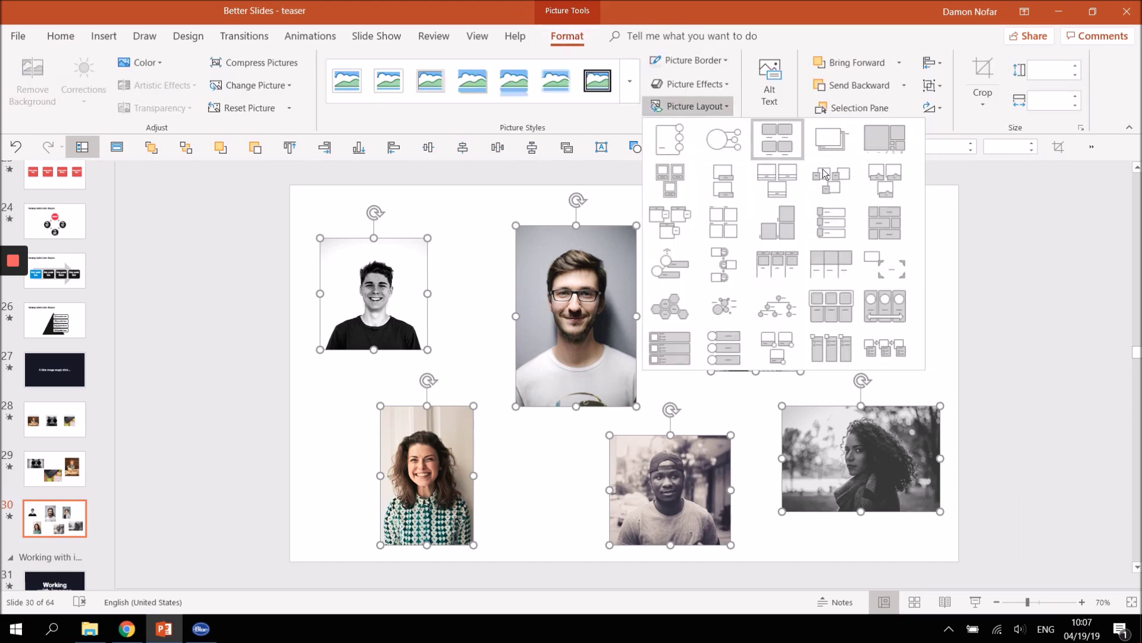
{"action": "left_click", "coordinate": [889, 187]}
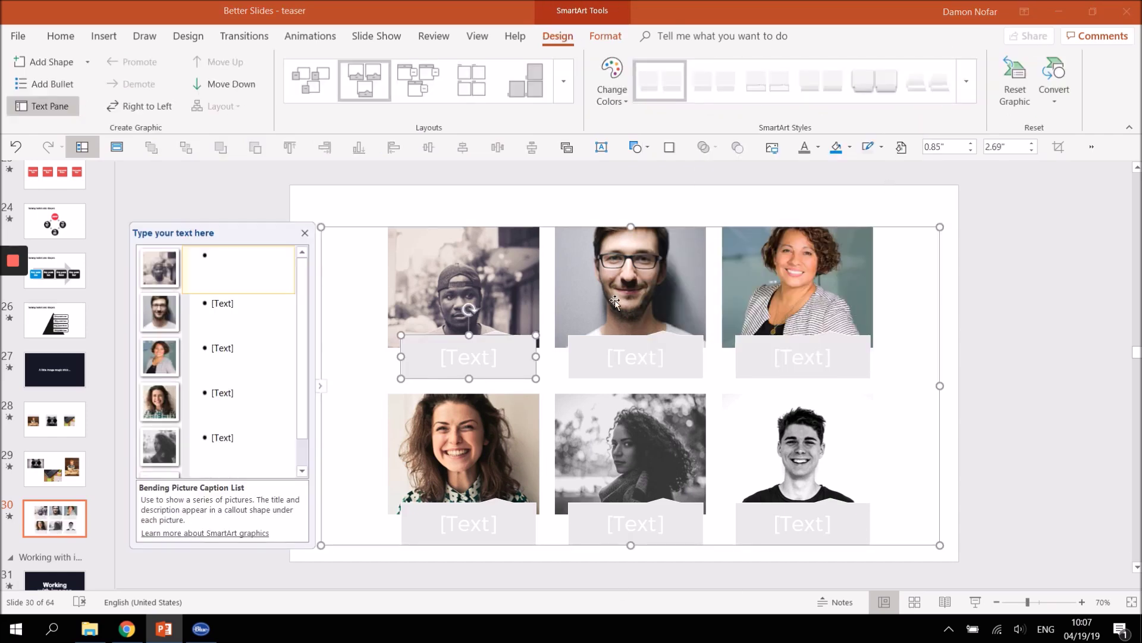